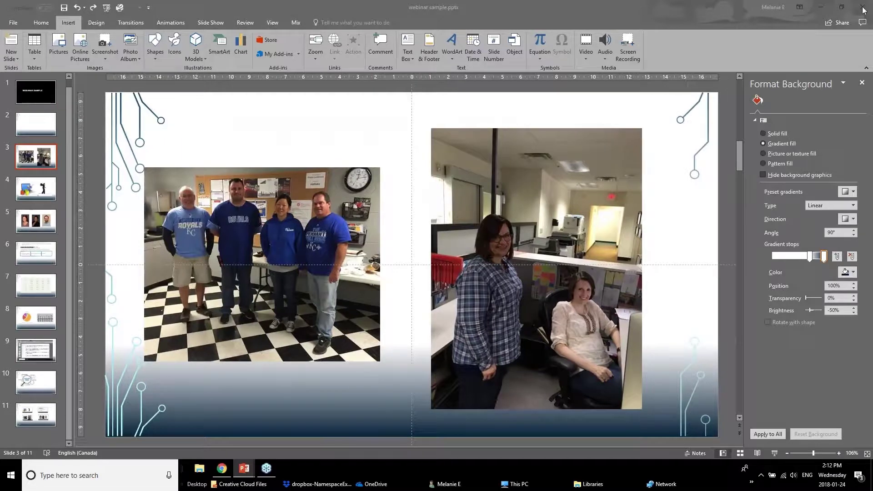
- Close the Format Background settings and brighten slide 3's group photo with the Brightness +40%, Contrast 0% correction
left_click(862, 83)
left_click(348, 241)
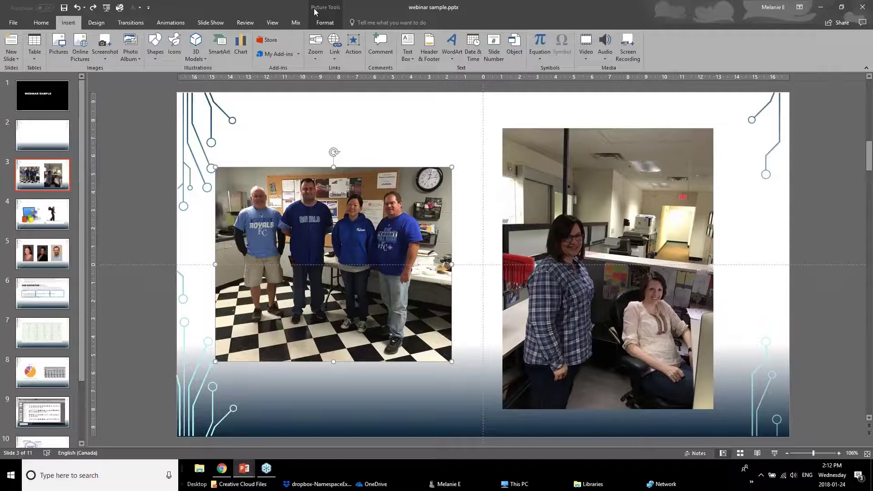
left_click(329, 11)
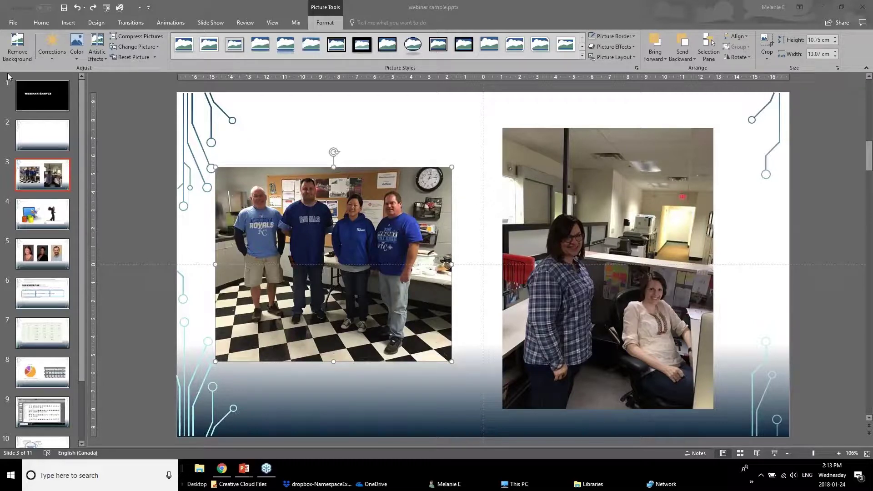
left_click(52, 55)
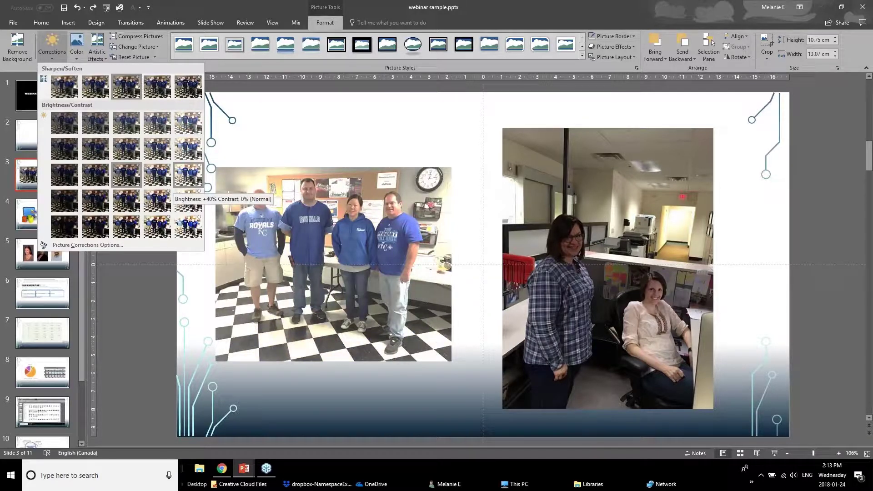
left_click(188, 177)
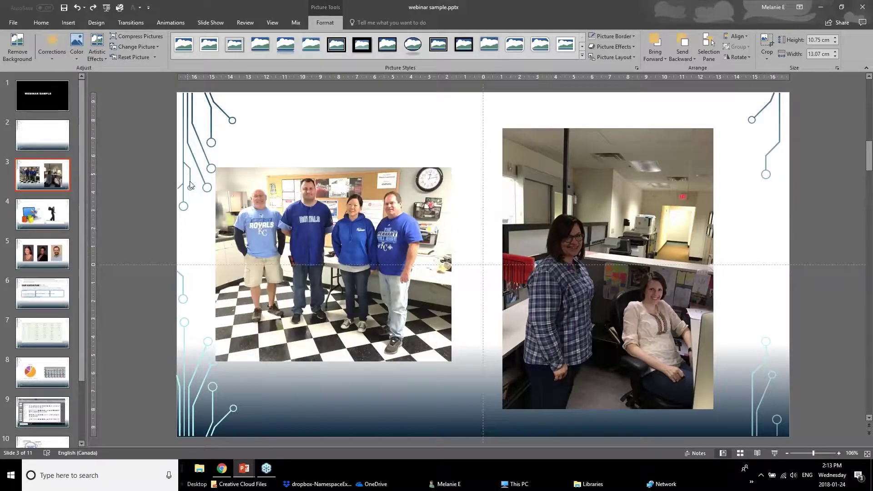
left_click(165, 303)
- Lower the color saturation of the group photo on slide 3 with a muted saturation preset
left_click(340, 281)
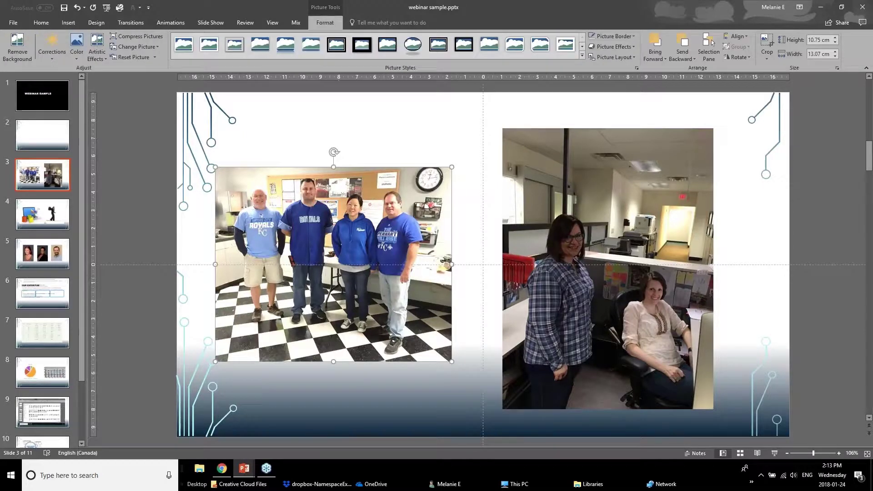
left_click(76, 49)
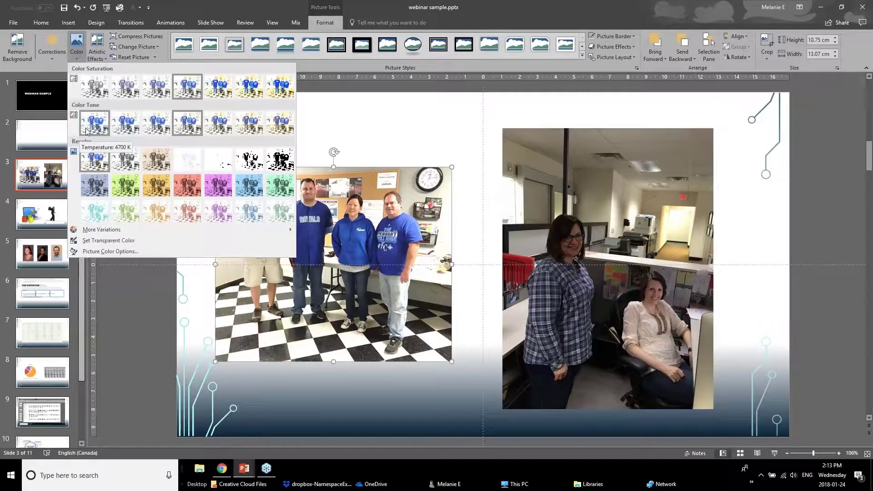
left_click(124, 92)
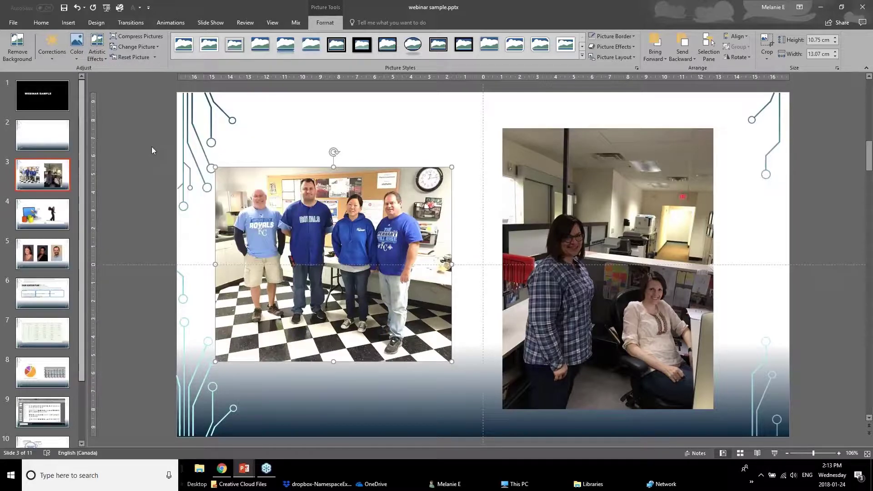
left_click(149, 326)
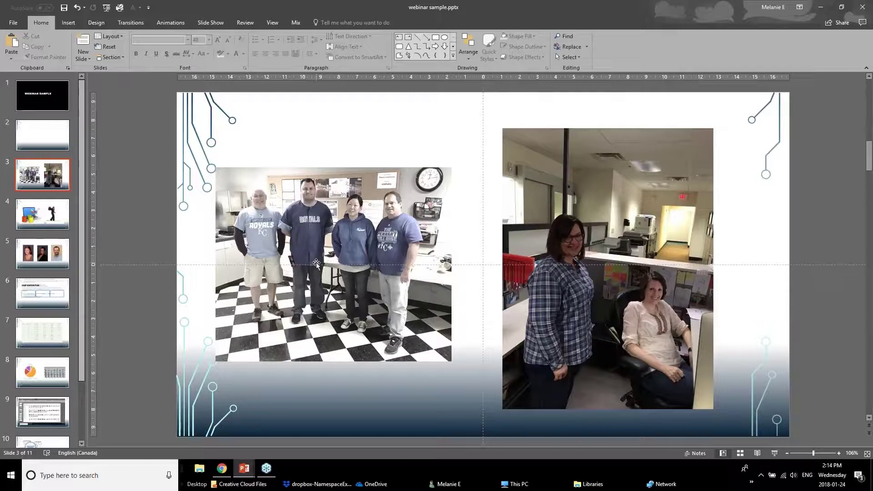
- Brighten the photo of the two women in the office with a brightness/contrast correction preset
key("Tab")
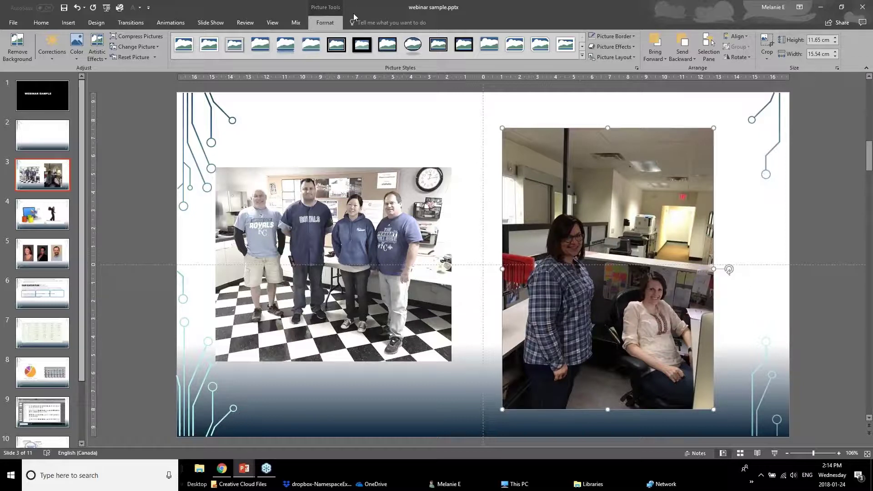
left_click(41, 57)
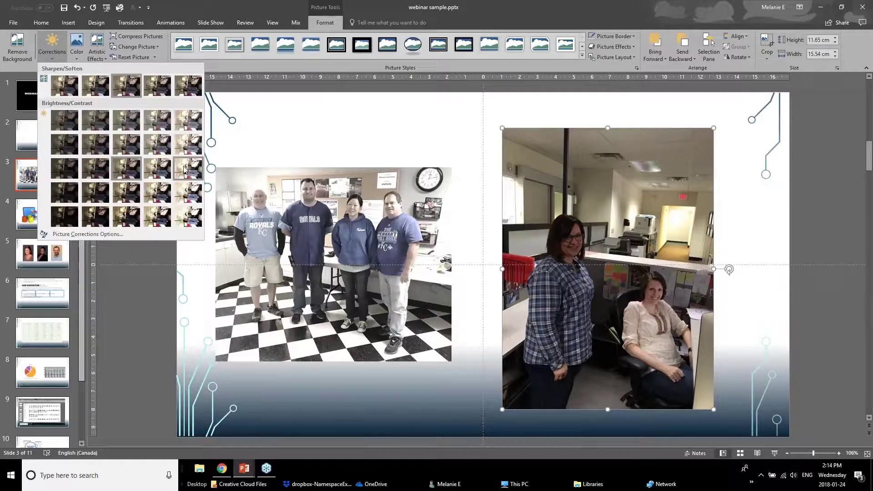
left_click(153, 169)
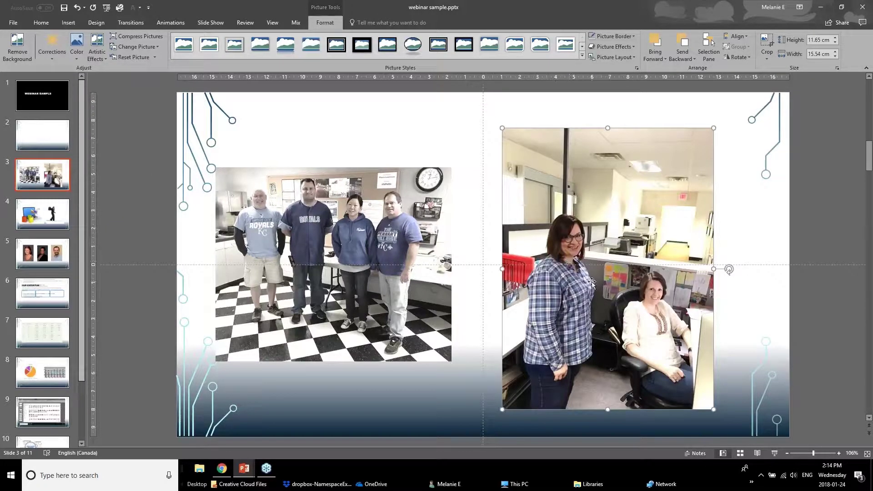
- Crop the office photo's ceiling, lower part and outer side so it closely frames the two women, about 9.95 by 7.9 cm
left_click(769, 47)
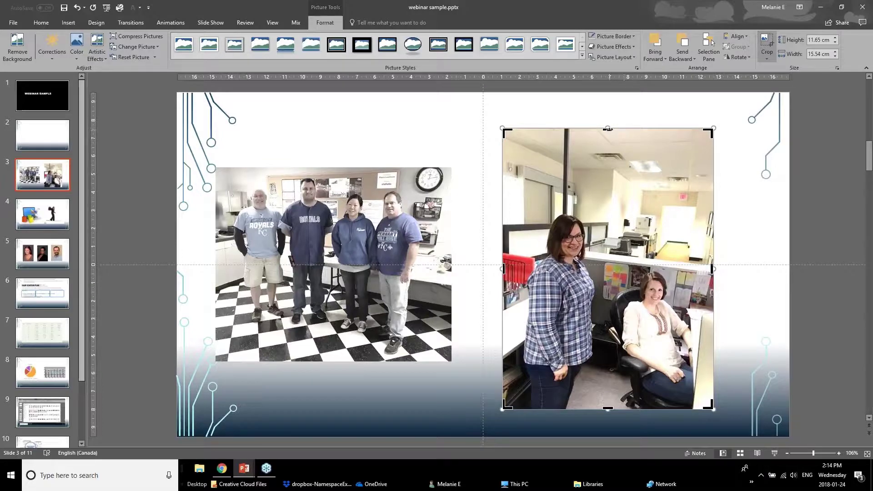
left_click_drag(608, 130, 610, 212)
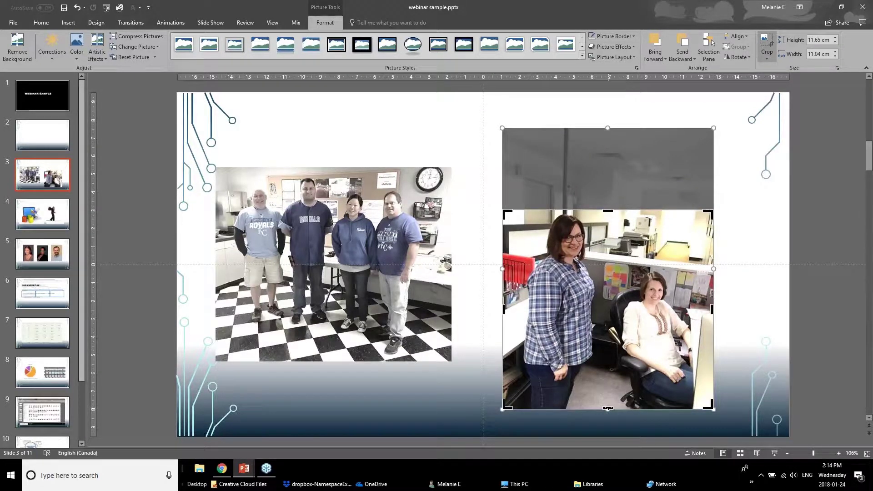
left_click_drag(608, 409, 610, 352)
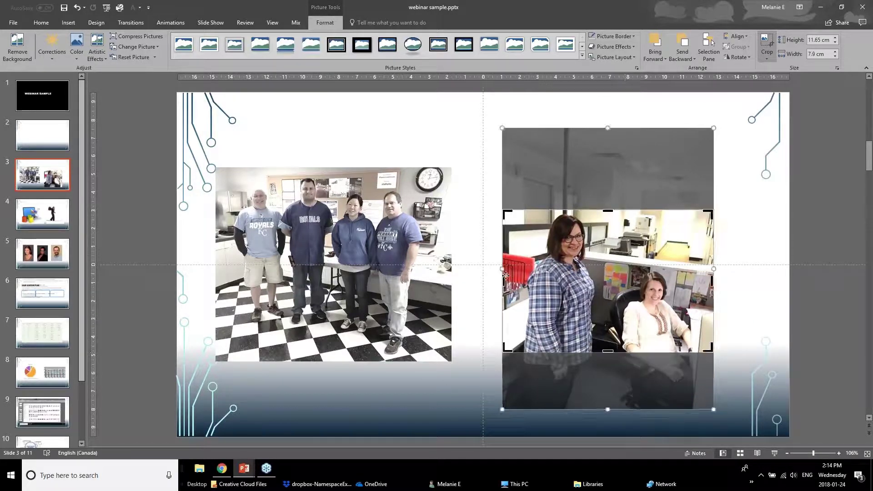
left_click_drag(506, 275, 534, 273)
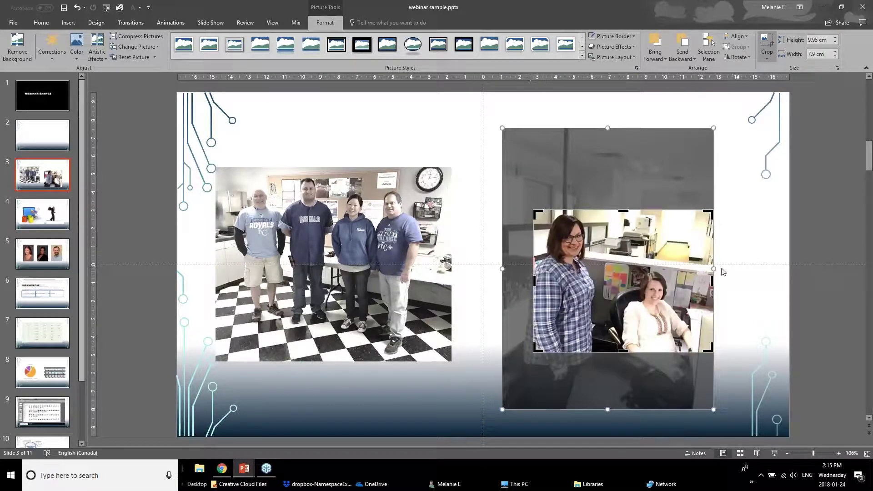
mouse_move(713, 269)
left_mouse_down()
mouse_move(703, 279)
mouse_move(720, 279)
left_mouse_up()
left_click(746, 327)
- Reposition the cropped photo of the two women beside the group photo and enlarge it to about 11.37 by 9.03 cm
key("ctrl+z")
key("ctrl+z")
key("ctrl+z")
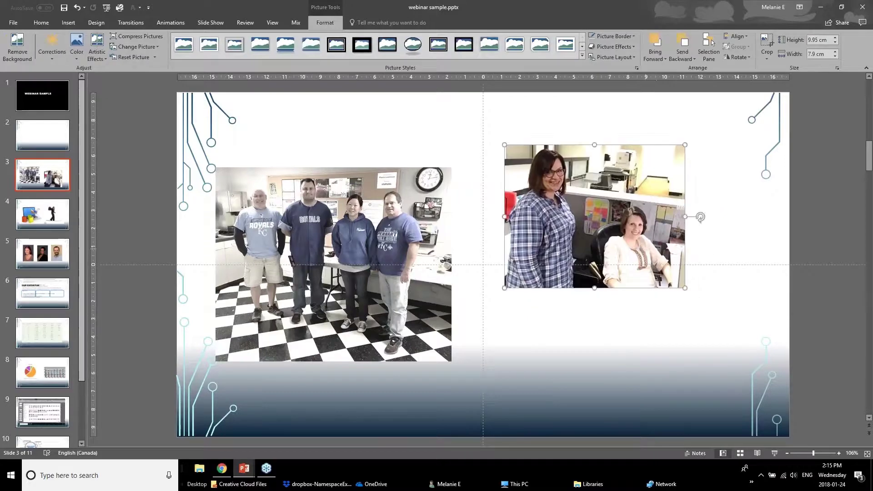
key("ctrl+y")
key("ctrl+y")
key("ctrl+y")
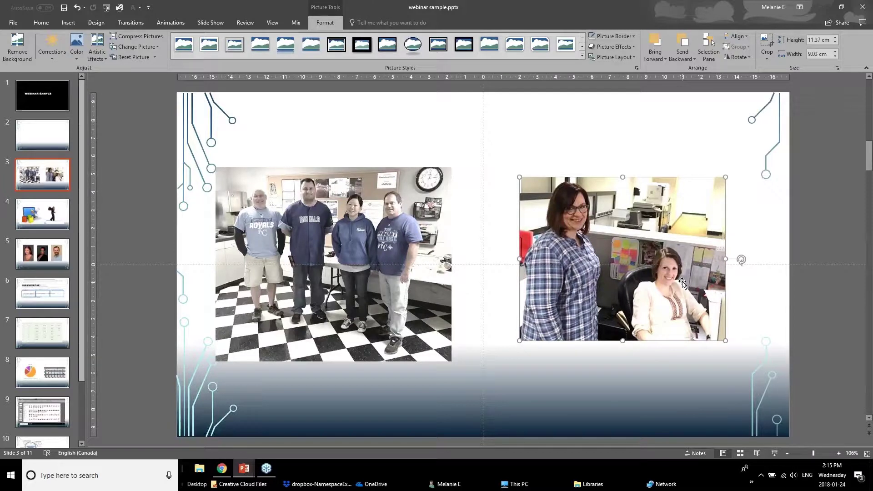
- Crop the legs and checkered floor off the group photo to a height of about 5.38 cm and move it slightly down
left_click(332, 225)
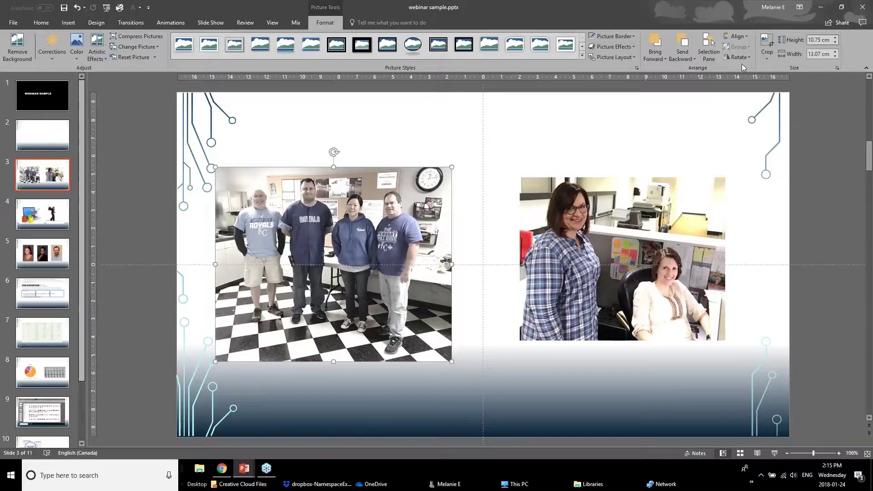
left_click(768, 44)
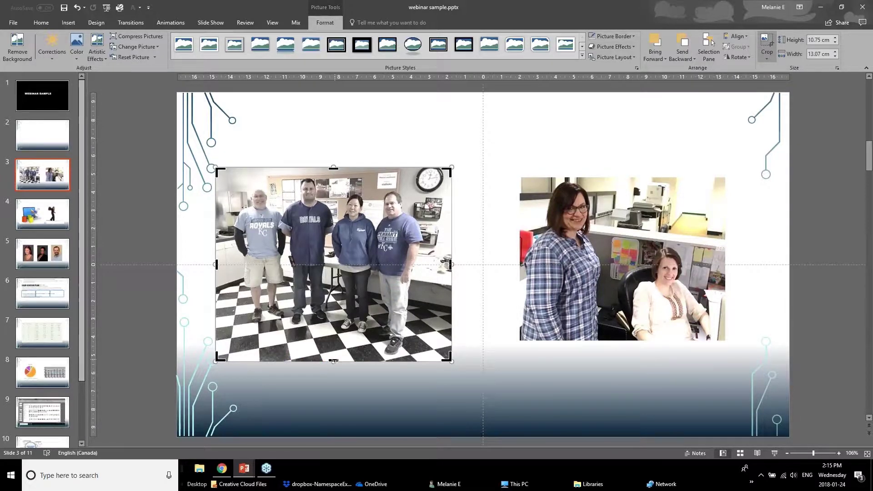
left_click_drag(334, 360, 345, 262)
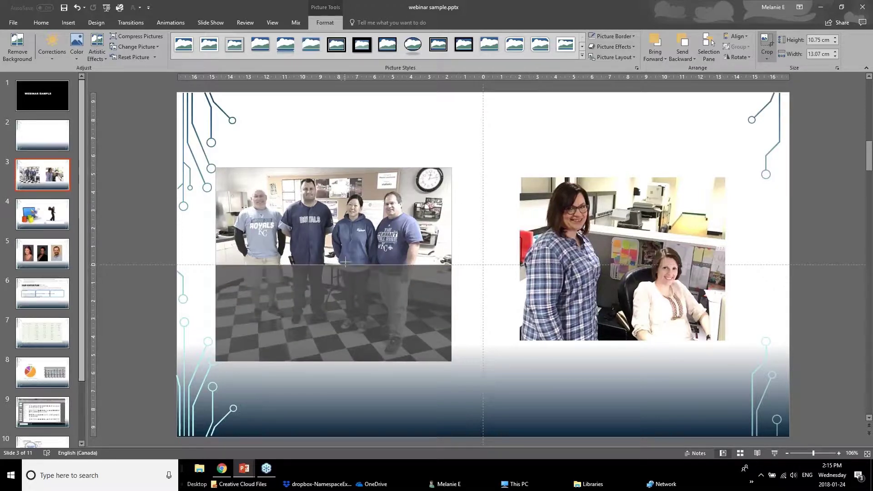
left_click(132, 344)
left_click_drag(330, 231, 332, 260)
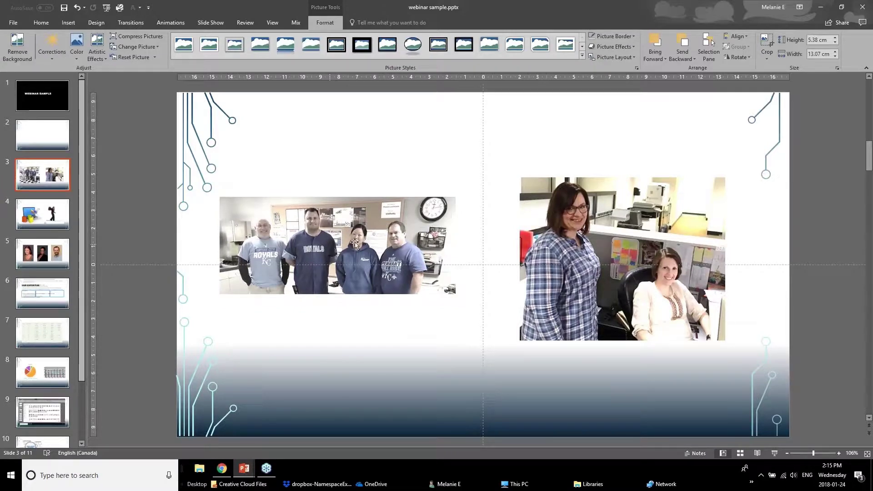
- Reduce the color saturation of the photo of the two women with a muted preset to match the group photo
left_click(626, 243)
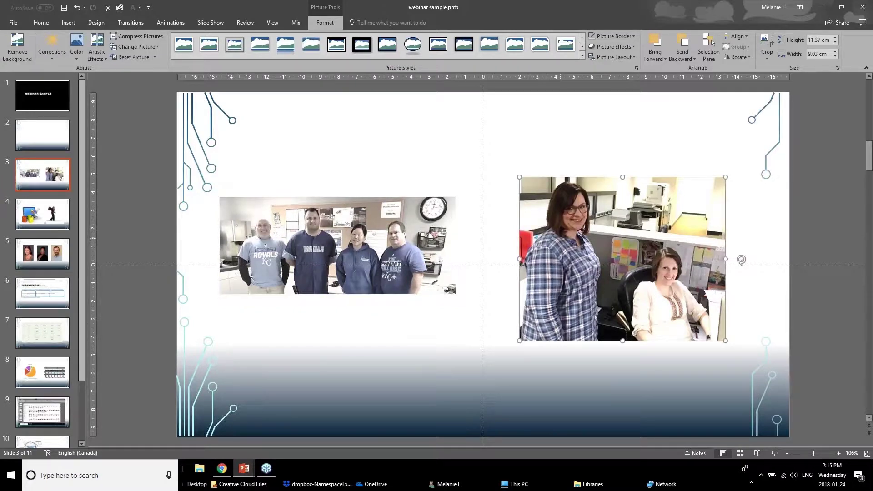
left_click(77, 45)
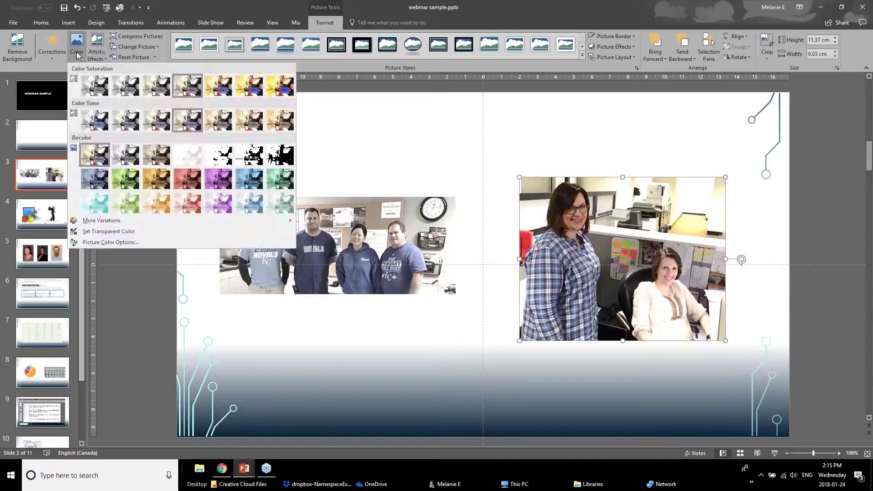
left_click(116, 90)
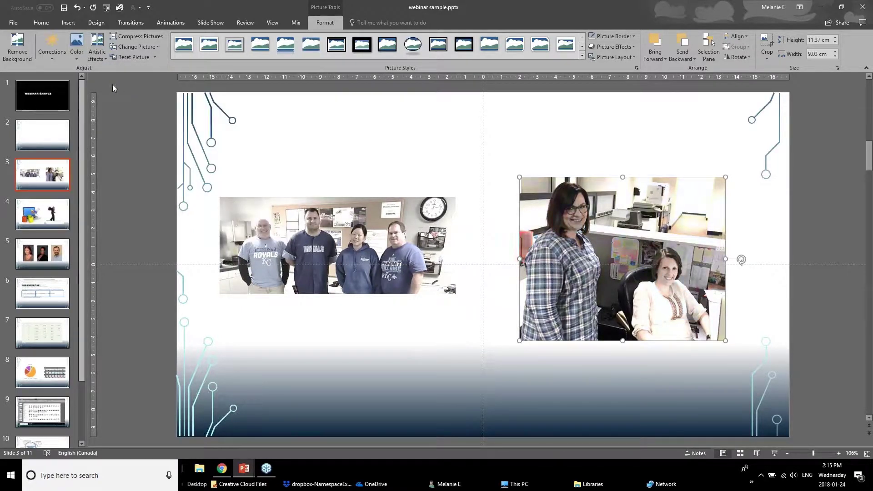
left_click(431, 322)
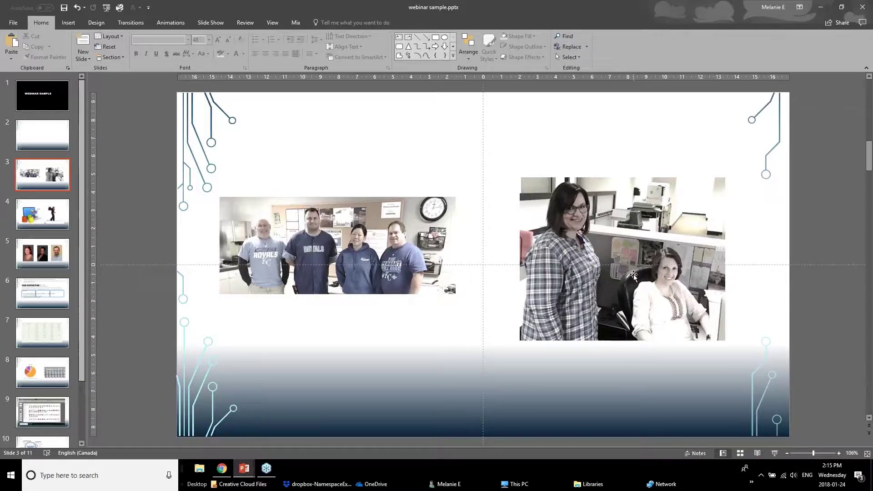
- Switch to the Powerpoint Webinar January 2018 v1 presentation and view slide 9, Removing Background
mouse_move(249, 474)
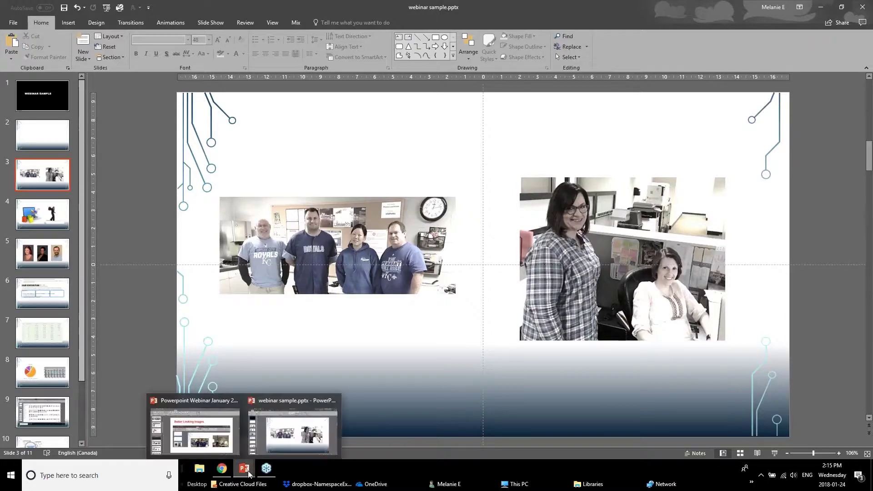
left_click(195, 425)
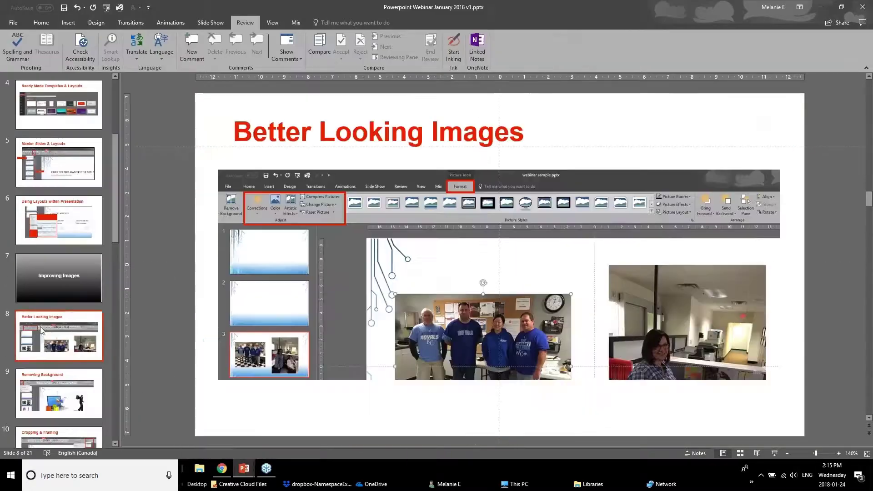
left_click(27, 409)
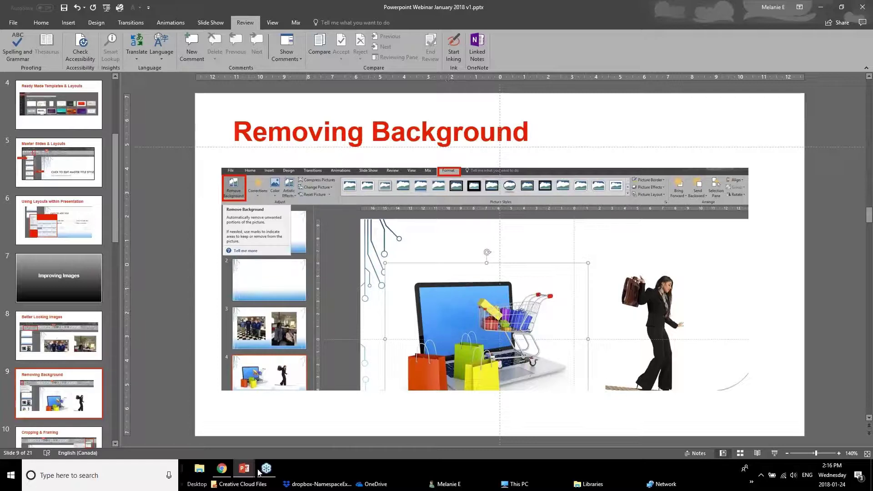
- Return to webinar sample.pptx and slightly reposition the laptop shopping picture and the tightrope woman picture on slide 4
left_click(244, 470)
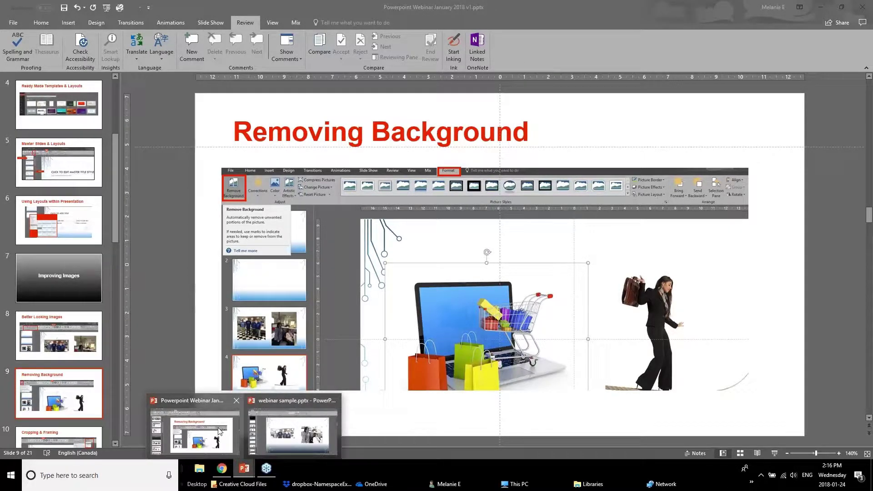
left_click(274, 426)
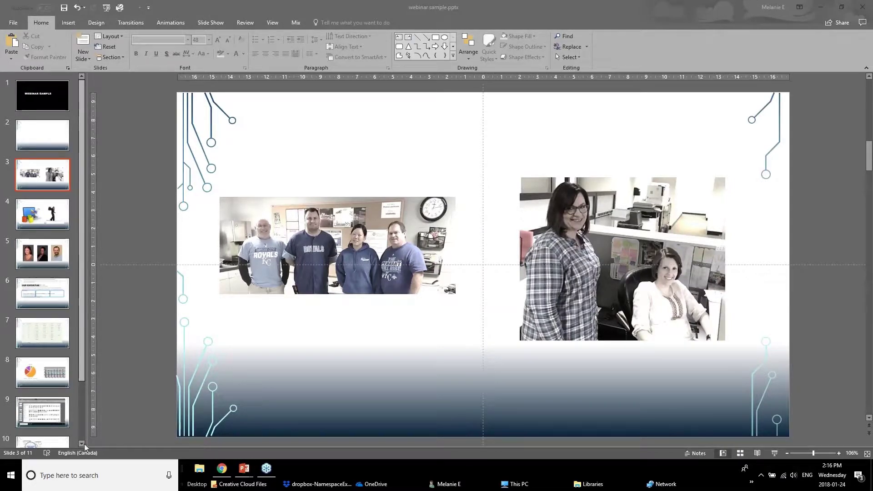
left_click(37, 211)
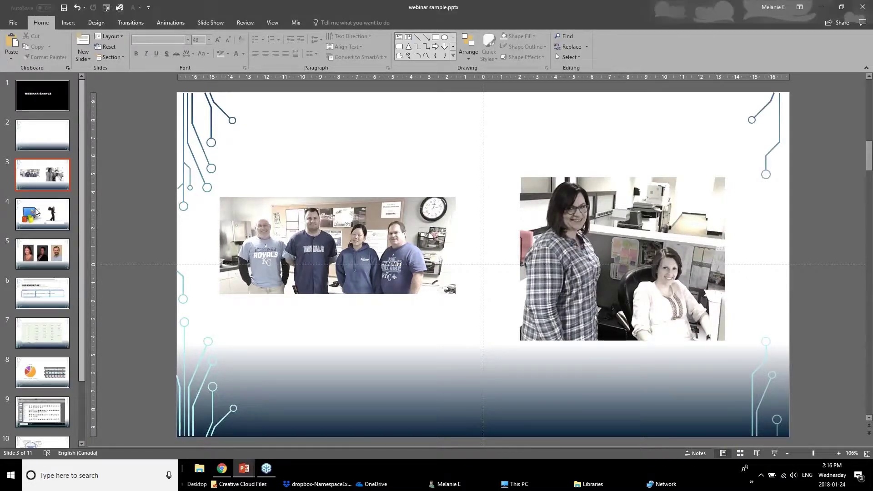
left_click_drag(380, 256, 354, 266)
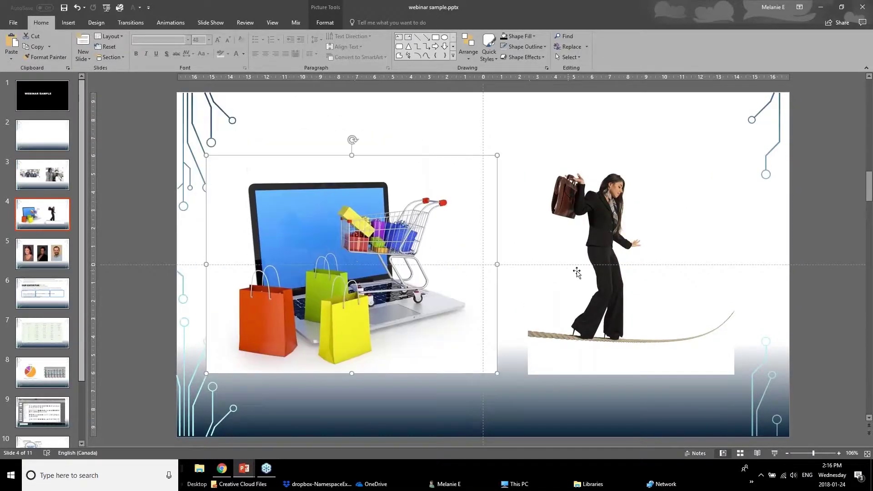
left_click_drag(576, 272, 613, 271)
left_click_drag(361, 304, 384, 308)
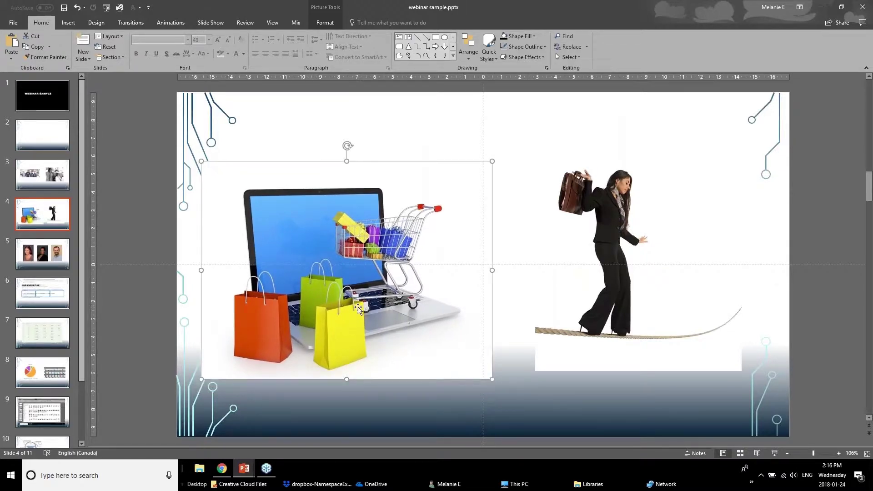
- Remove the background of the laptop shopping picture on slide 4
left_click(321, 9)
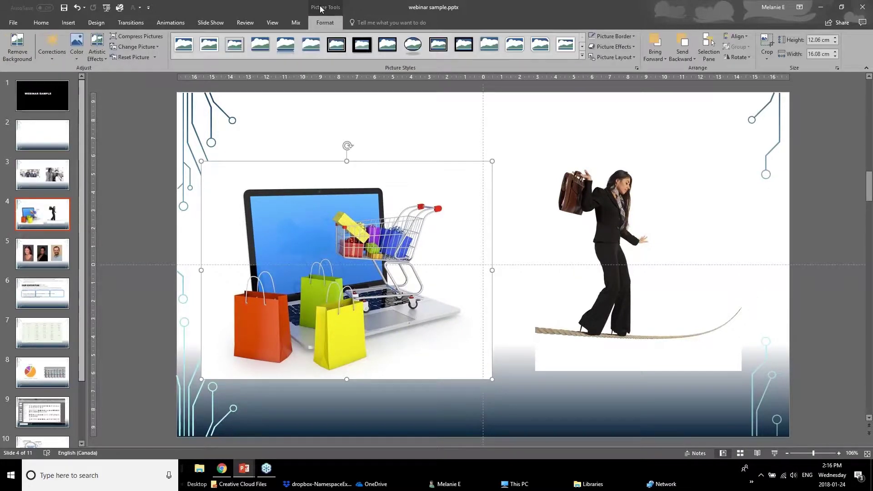
left_click(19, 55)
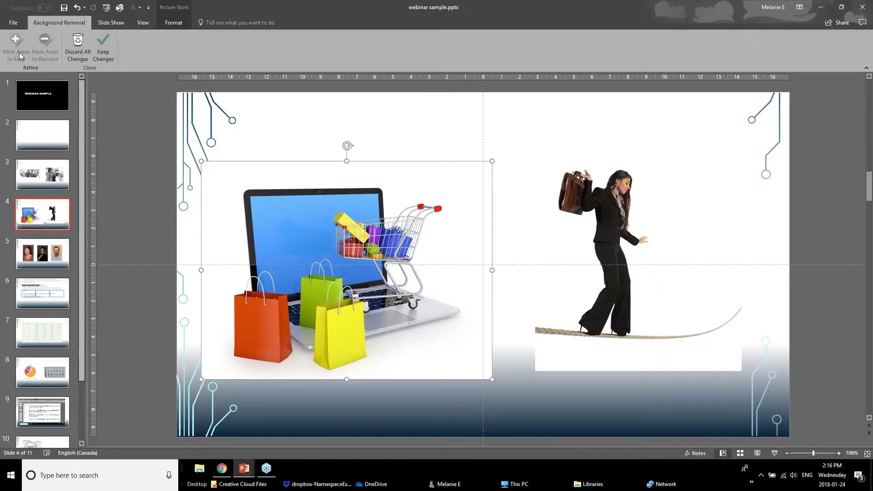
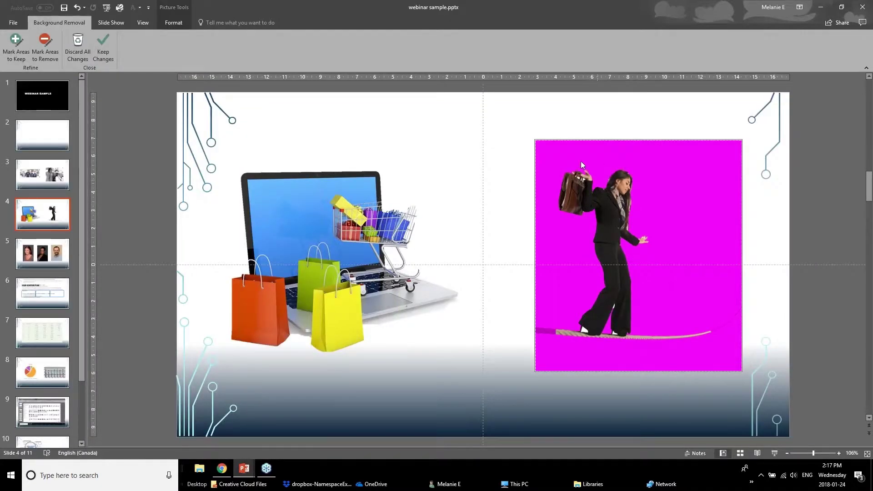
- Remove the tightrope woman picture's background with both rope ends marked as areas to keep, and move the picture slightly toward the laptop
left_click(16, 48)
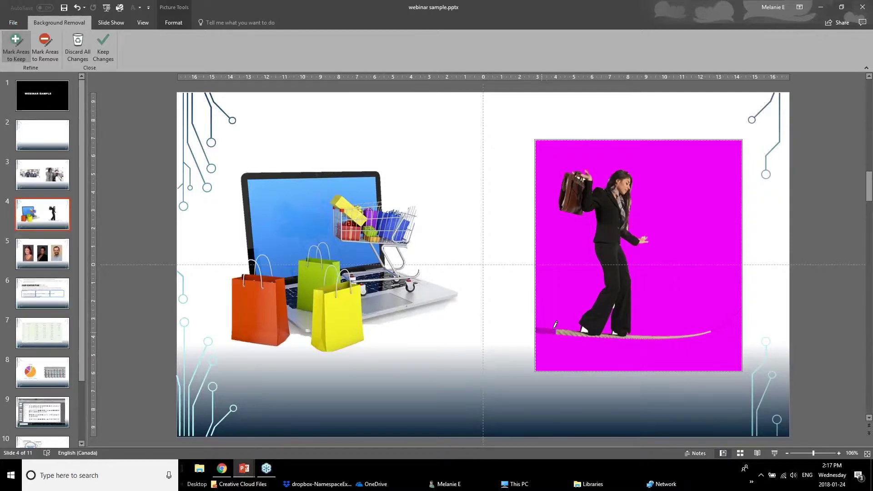
left_click(568, 330)
left_click_drag(719, 327, 726, 324)
left_click(98, 45)
left_click_drag(630, 278, 555, 252)
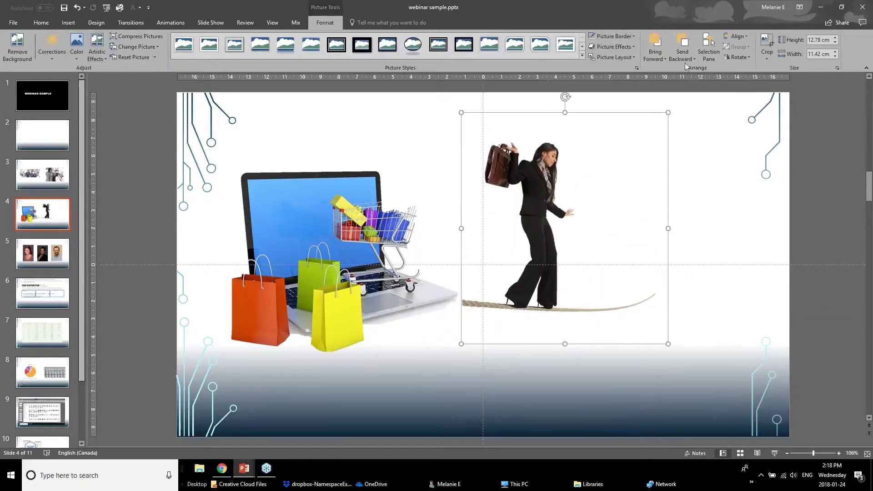
left_click_drag(551, 246, 610, 250)
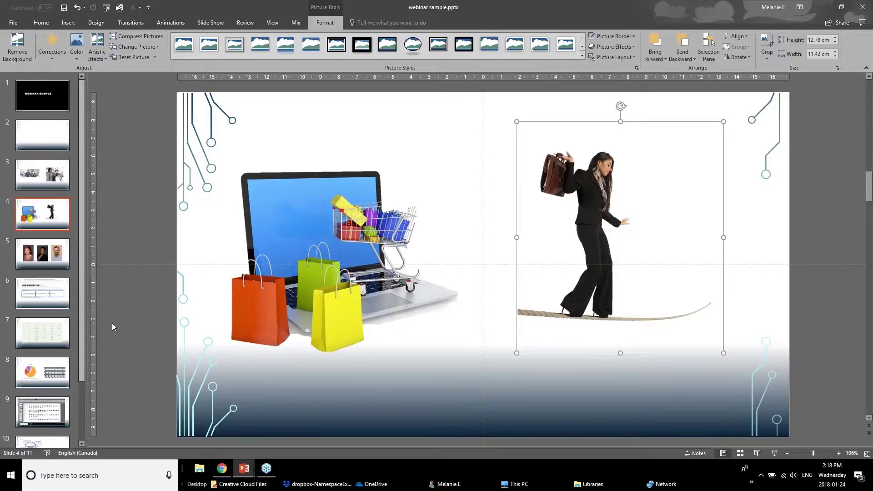
- Crop the first portrait on slide 5, the woman in the brown top, to an oval shape
left_click(31, 255)
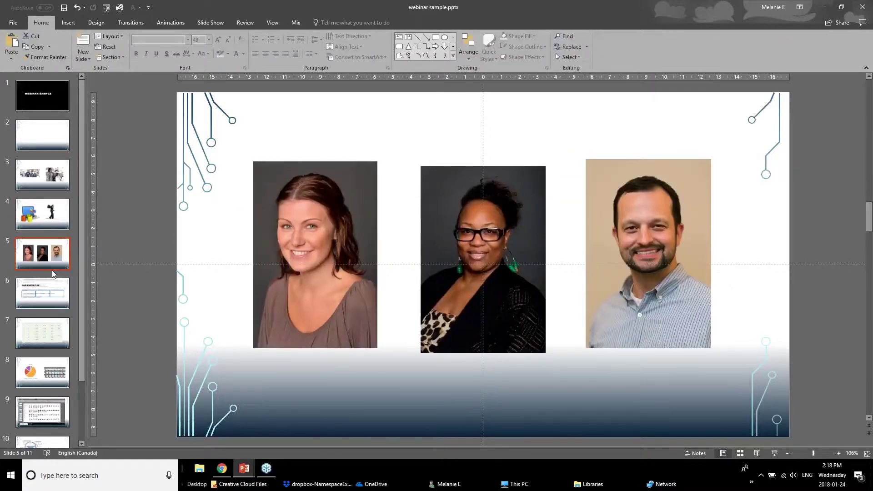
left_click(258, 272)
left_click(451, 279)
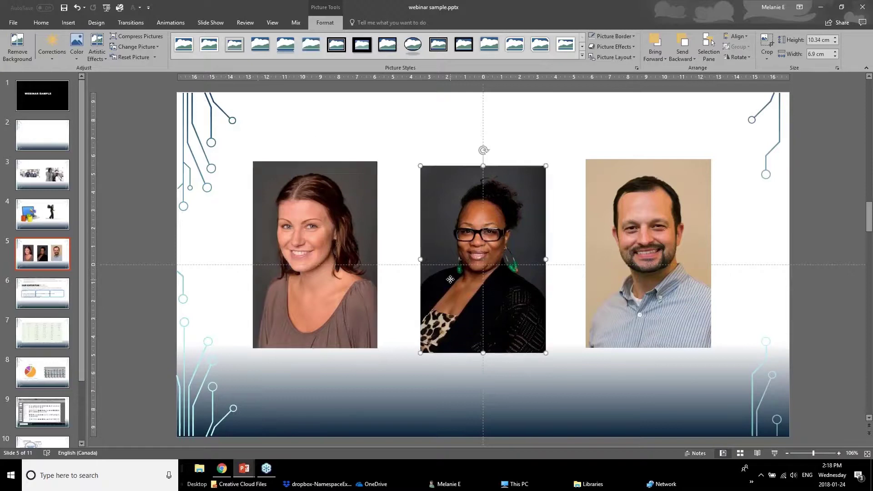
left_click(593, 286)
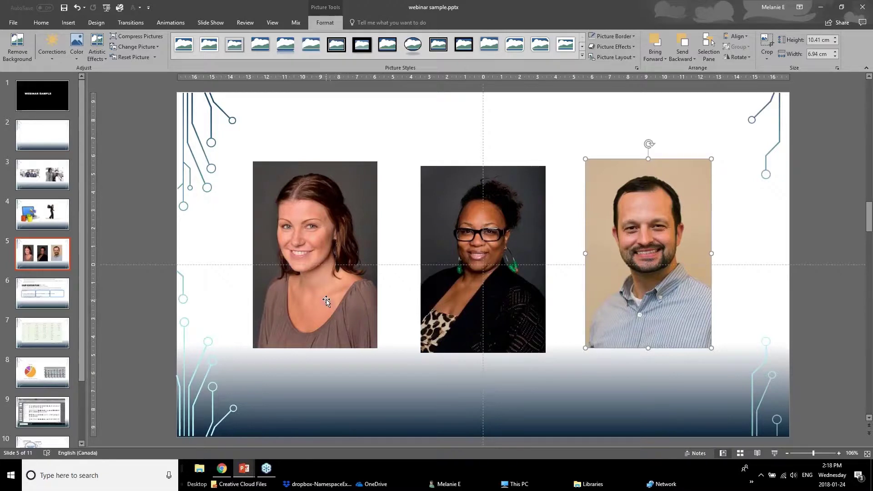
left_click(329, 270)
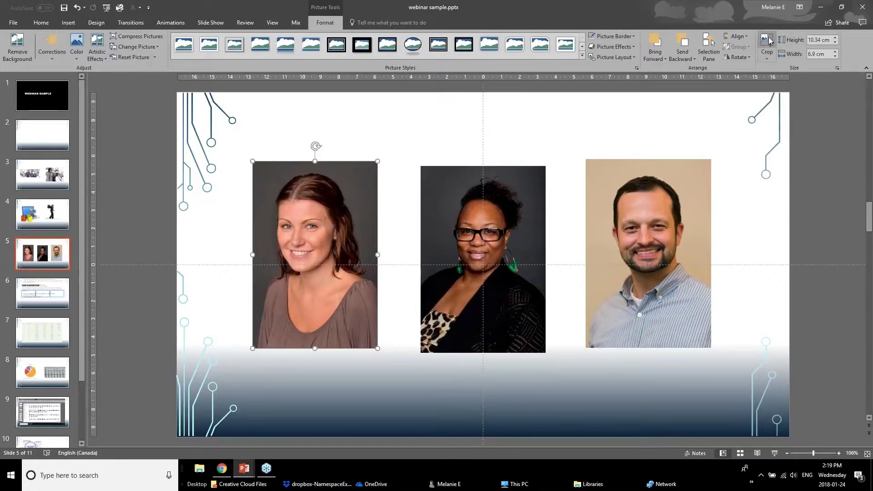
left_click(770, 62)
mouse_move(775, 82)
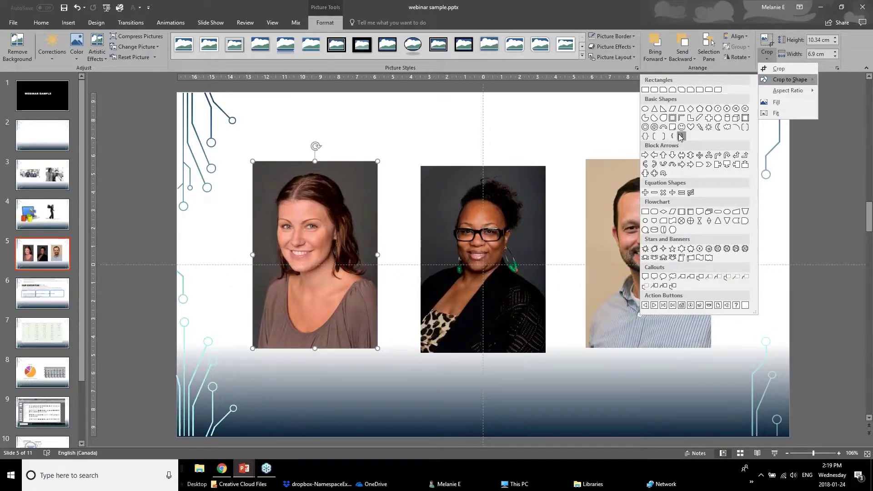
left_click(645, 110)
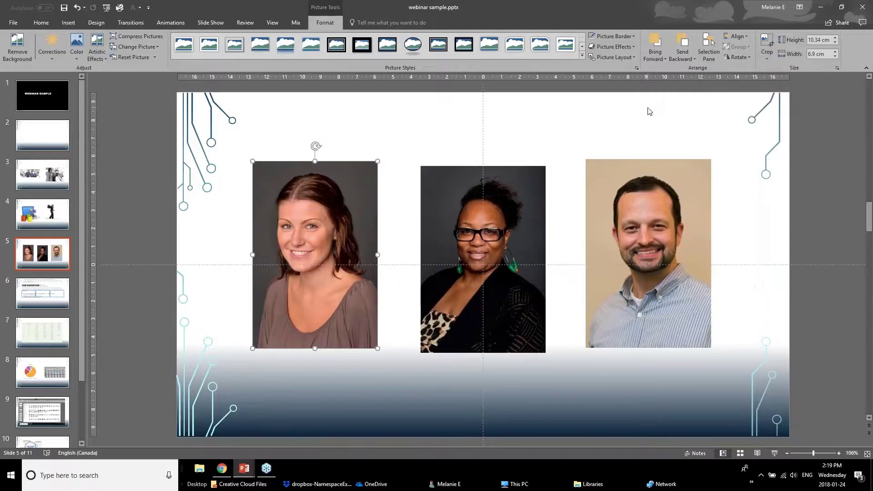
- Tighten the oval crop around the woman's face to about 6.11 cm high by 5.48 cm wide and move the portrait slightly down
left_click(767, 41)
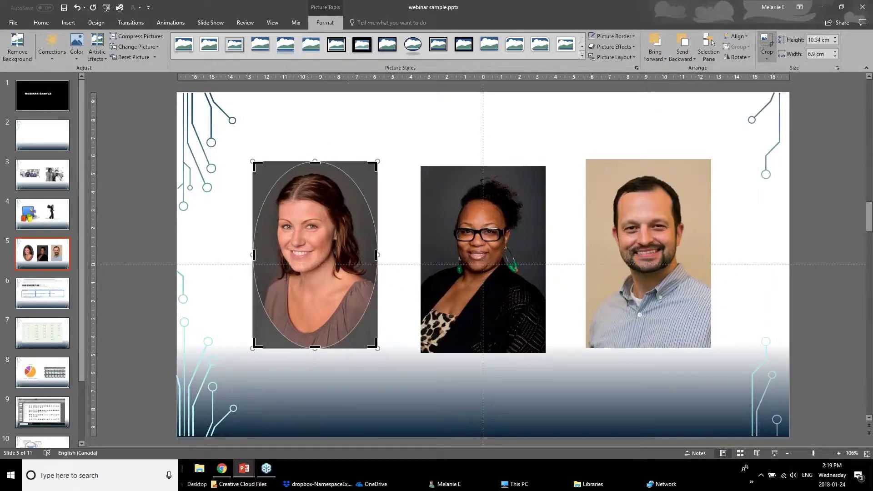
left_click_drag(315, 348, 315, 296)
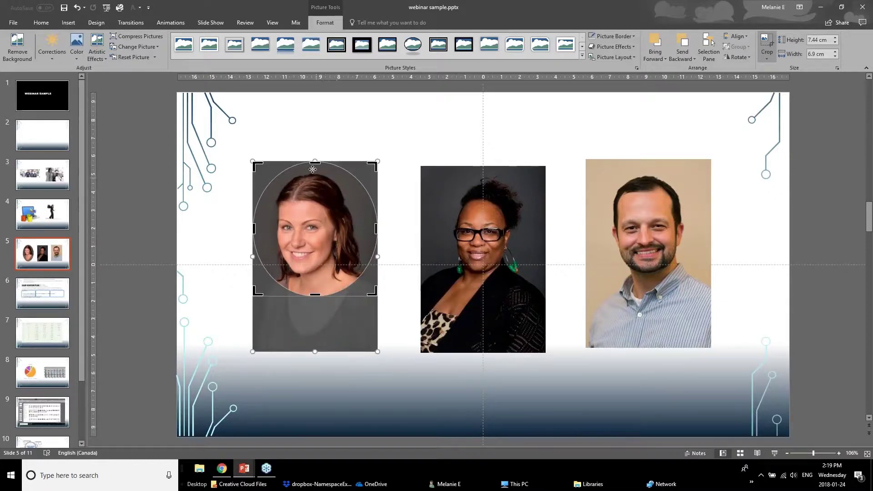
left_click_drag(319, 169, 318, 175)
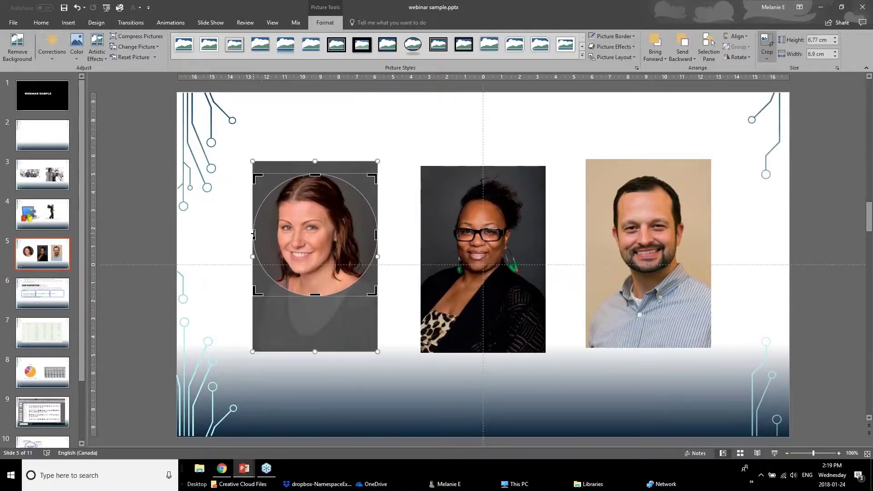
left_click_drag(253, 232, 259, 232)
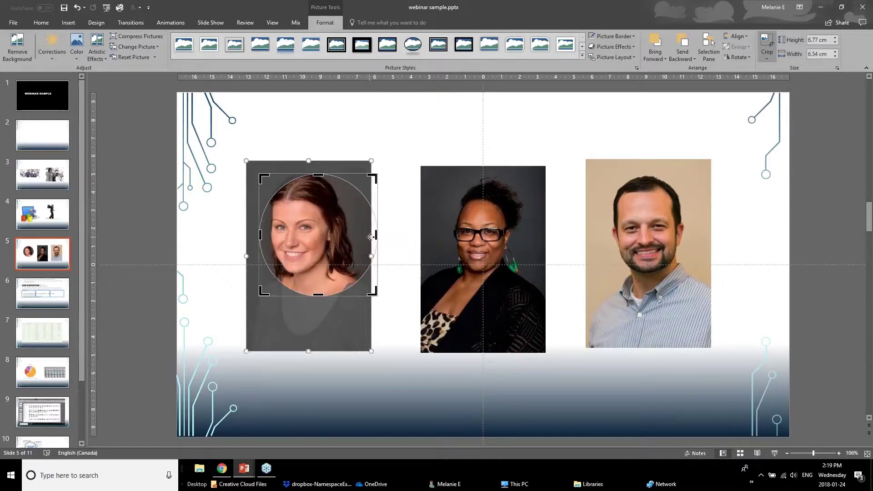
left_click_drag(358, 232, 358, 234)
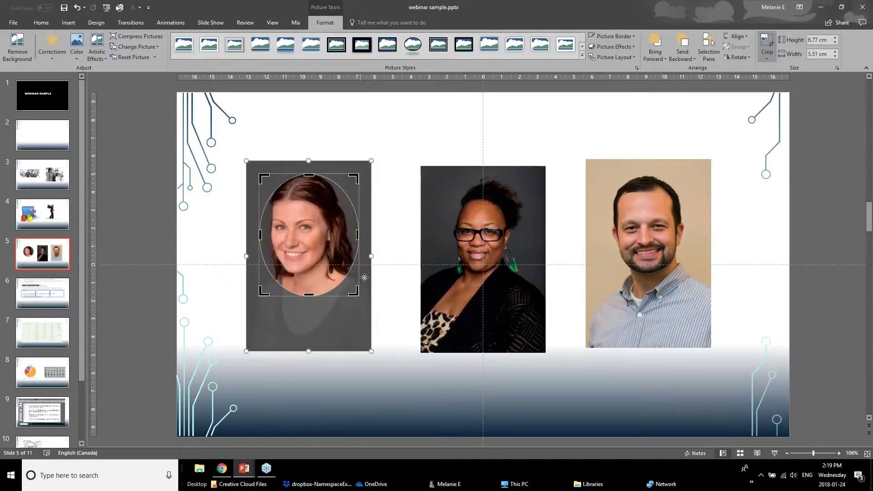
left_click_drag(357, 290, 357, 279)
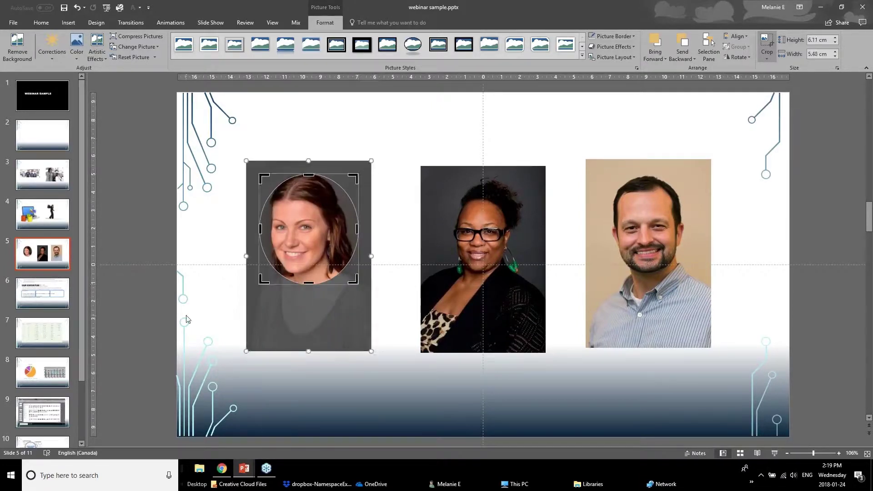
left_click(232, 316)
left_click(297, 249)
mouse_move(327, 253)
left_mouse_down()
mouse_move(350, 261)
mouse_move(323, 262)
left_mouse_up()
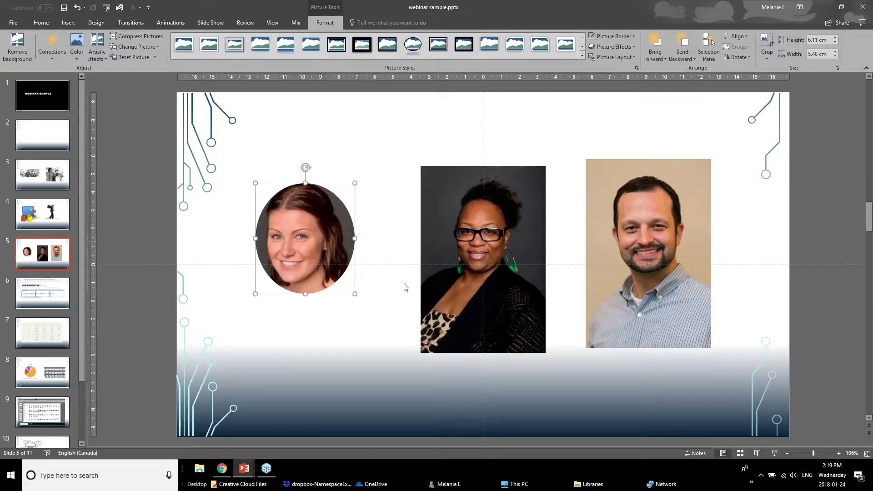
left_click(319, 333)
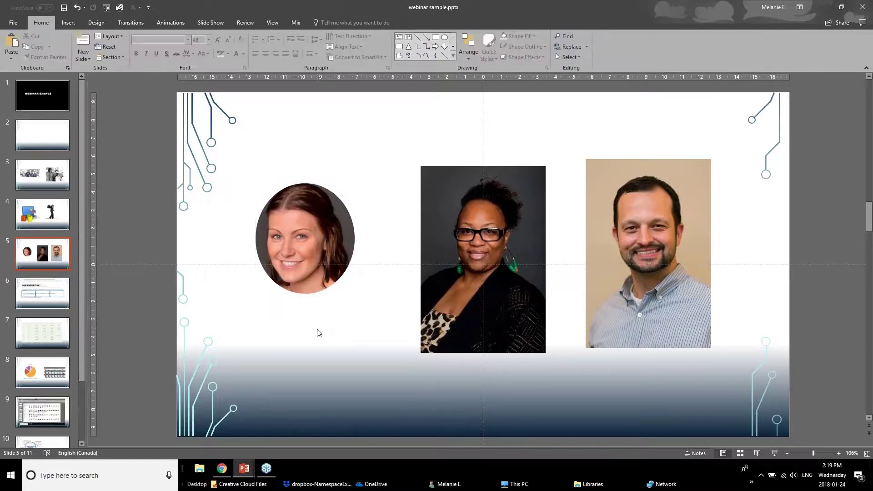
- Copy the first portrait's oval shape to the other two portraits with Format Painter
left_click(305, 238)
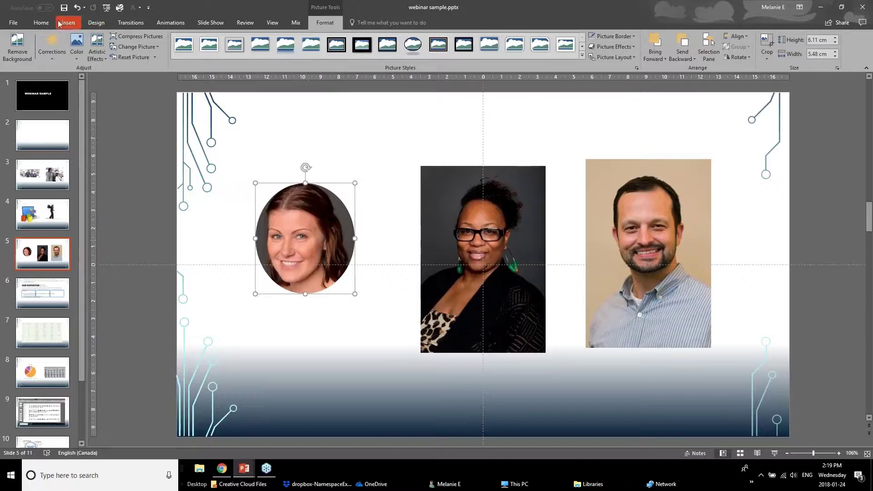
left_click(41, 22)
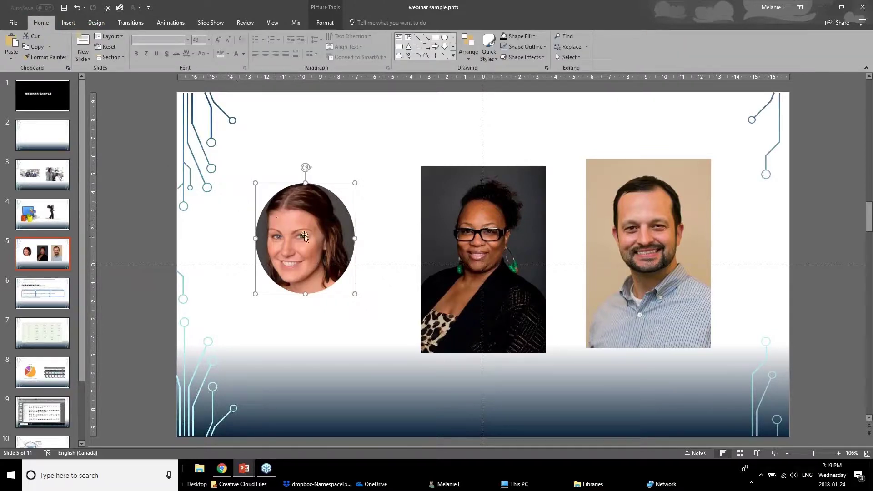
left_click(53, 58)
left_click(470, 196)
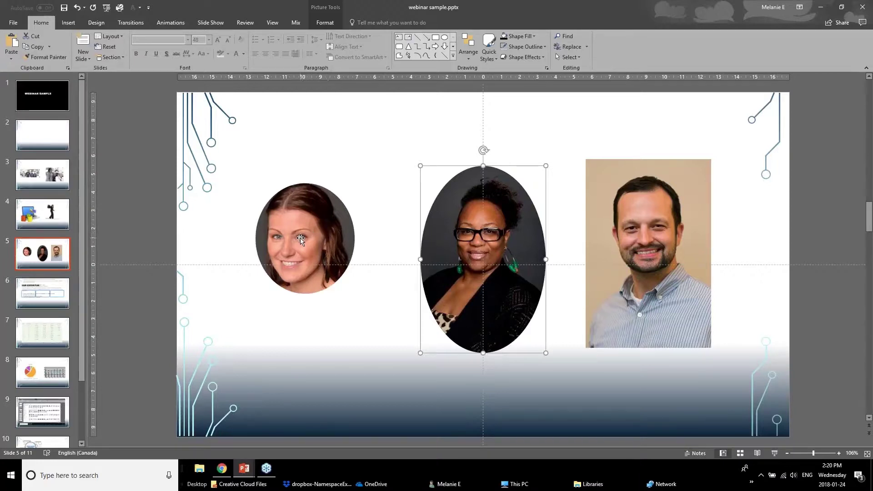
left_click(312, 244)
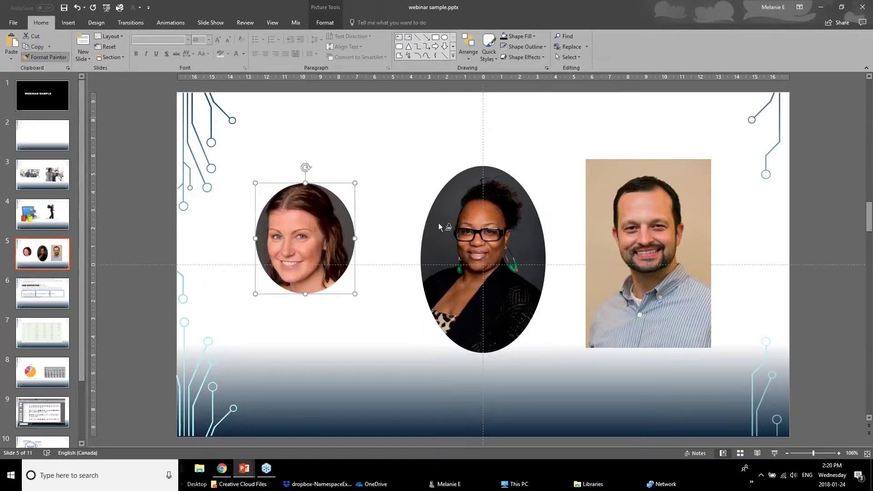
left_click(631, 233)
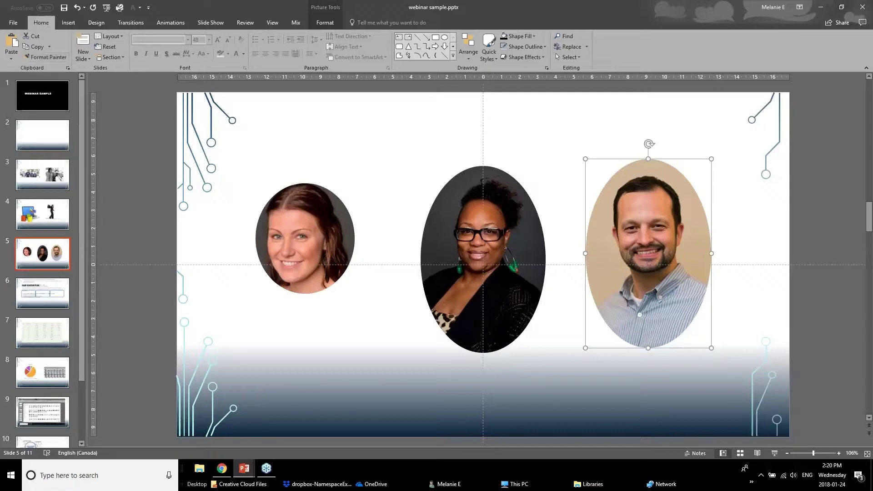
left_click(453, 286)
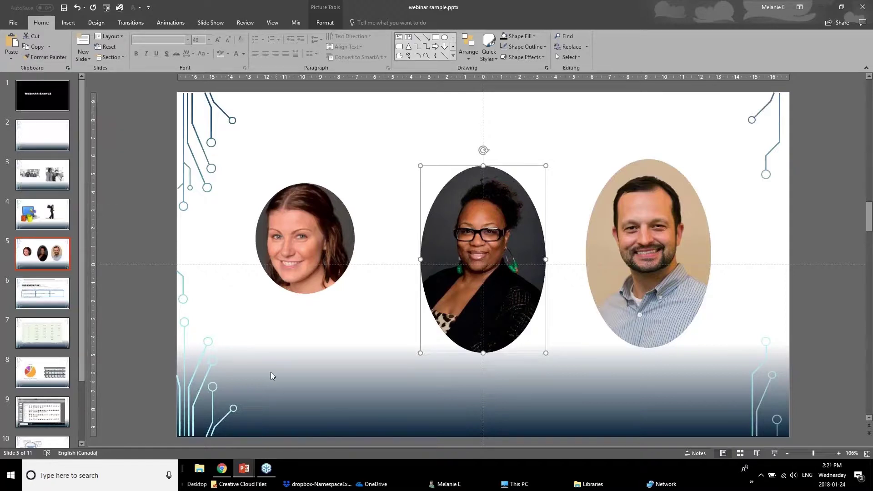
left_click(277, 410)
- Switch to the Powerpoint Webinar January 2018 v1 presentation and view slide 10, Cropping & Framing
left_click(252, 473)
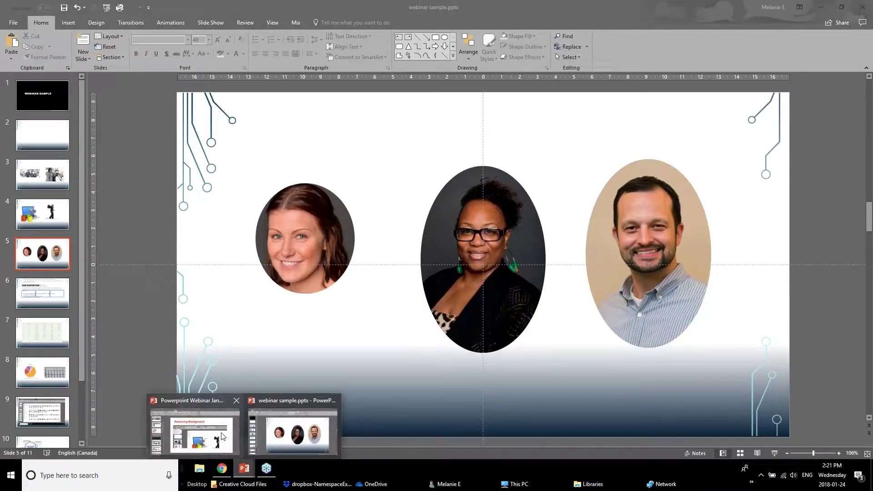
left_click(195, 437)
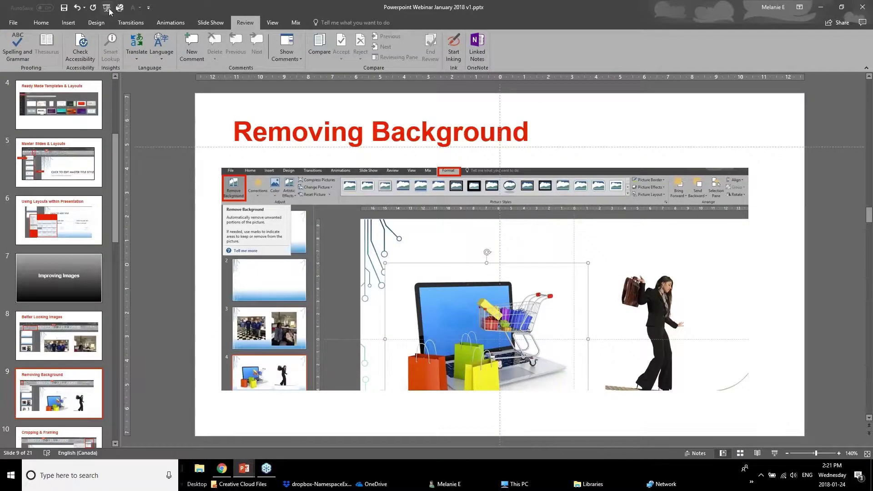
left_click(78, 346)
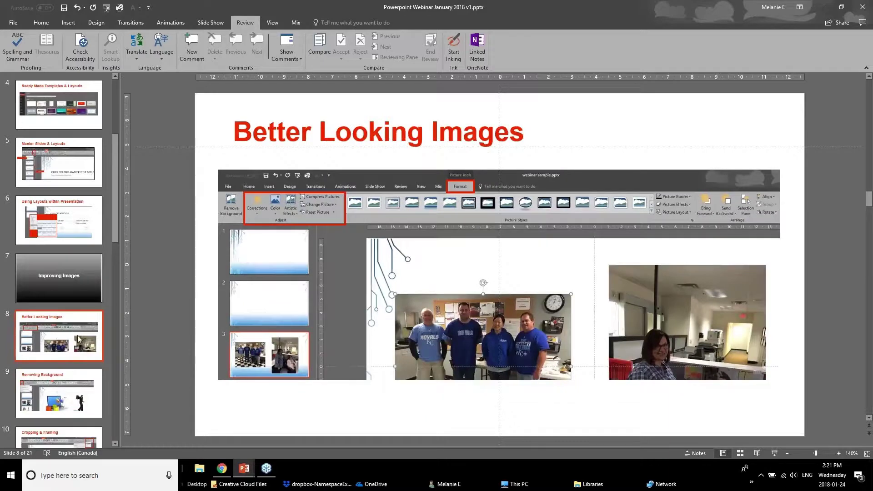
scroll(78, 341, "down", 2)
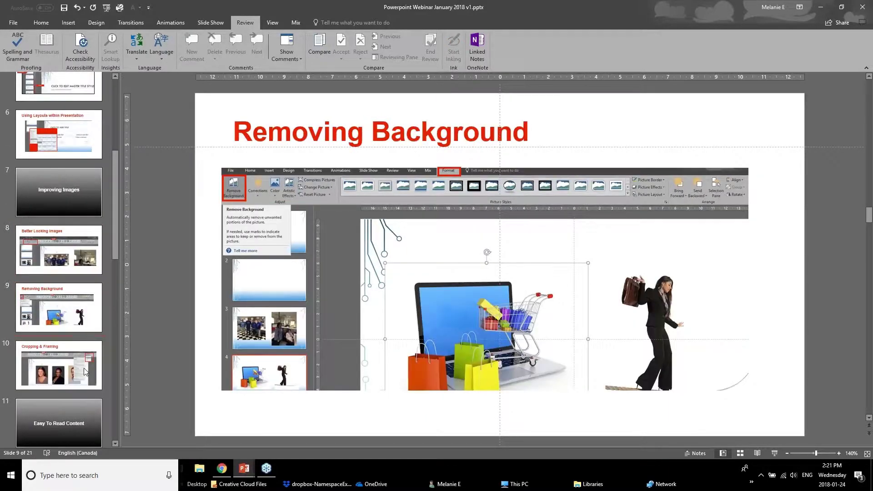
scroll(64, 367, "down", 1)
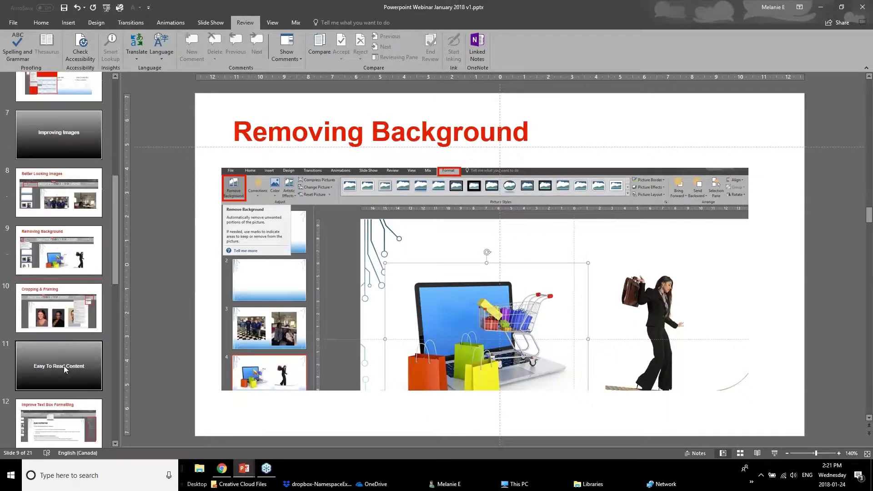
left_click(57, 331)
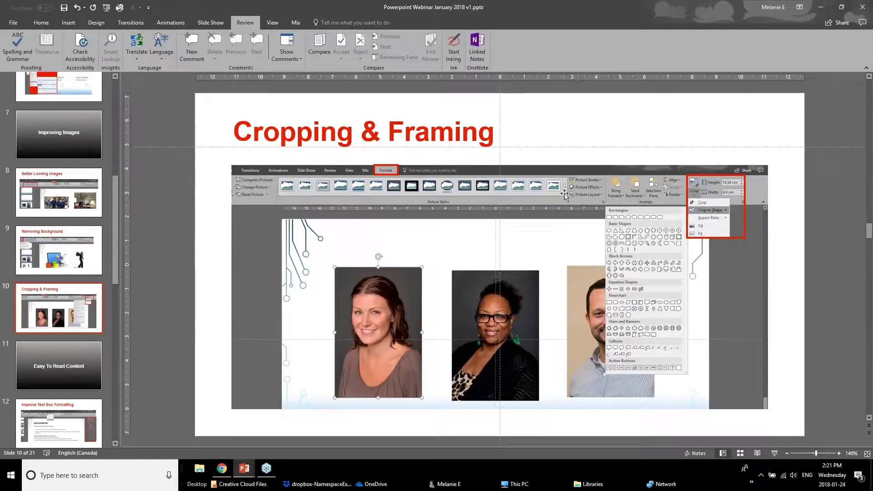
- In the webinar sample presentation, apply the rotated white frame picture style to the first portrait on slide 5 and move it slightly up and right
mouse_move(246, 470)
left_click(295, 434)
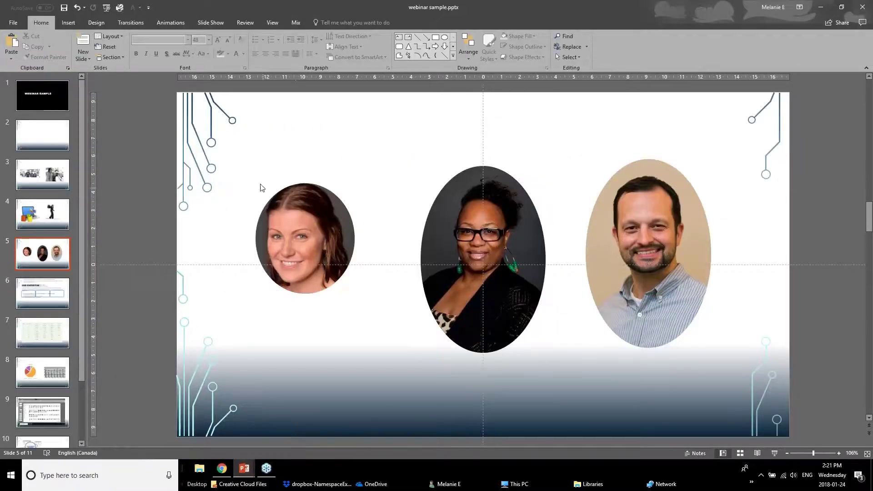
left_click(277, 214)
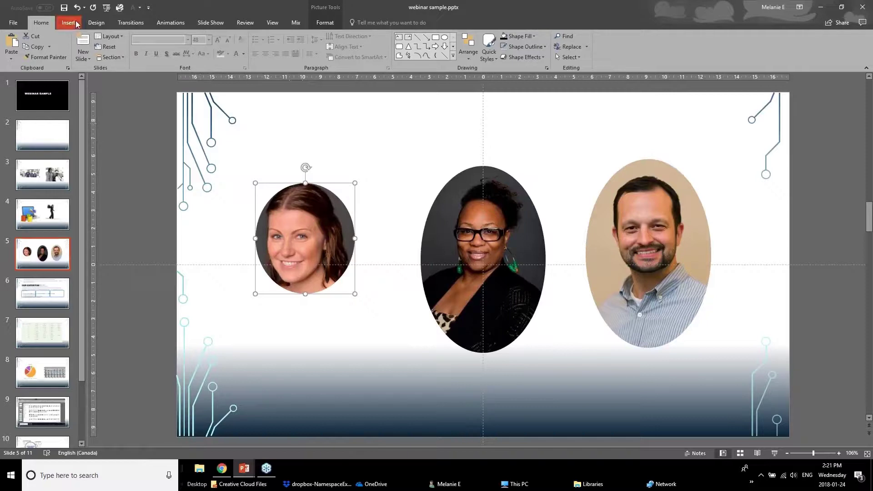
left_click(326, 20)
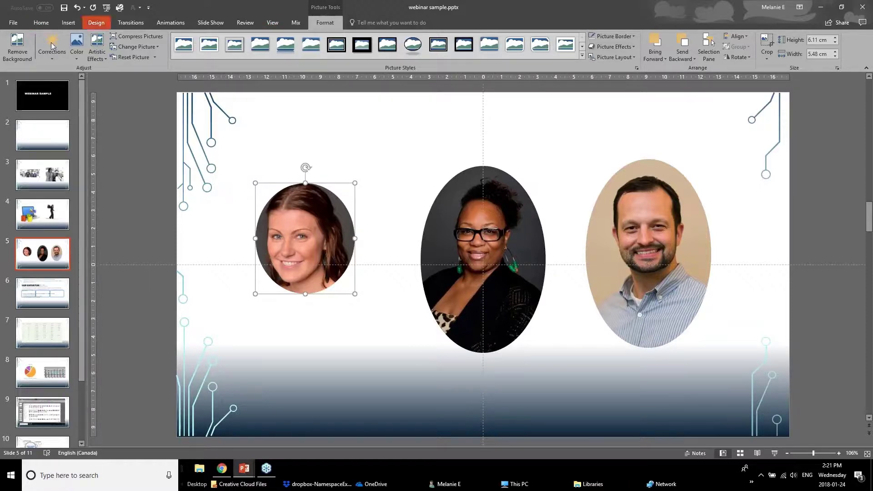
left_click(582, 56)
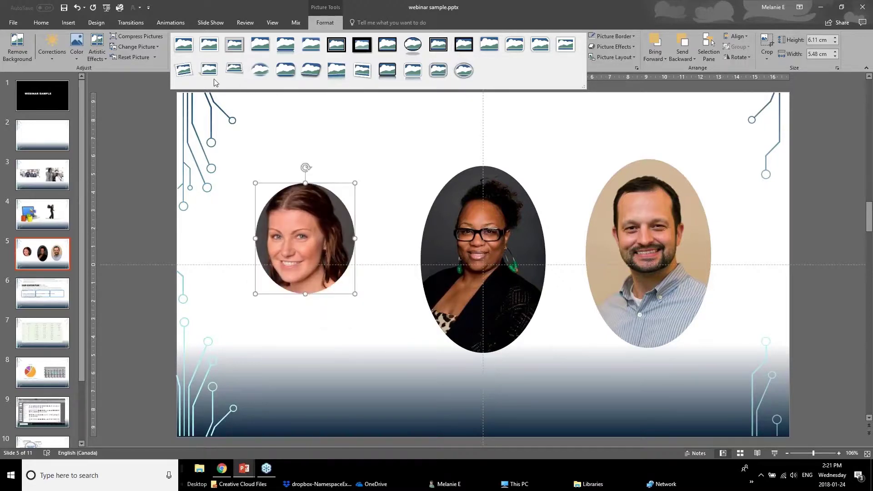
left_click(191, 67)
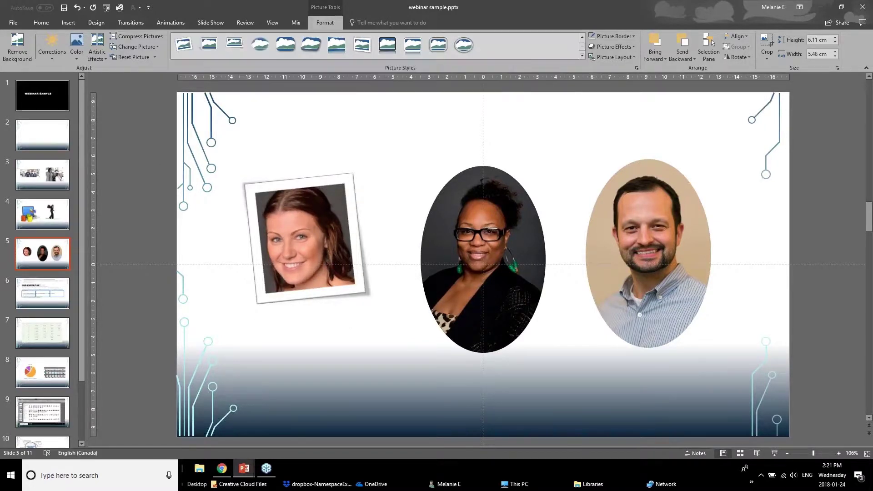
left_click_drag(316, 263, 331, 240)
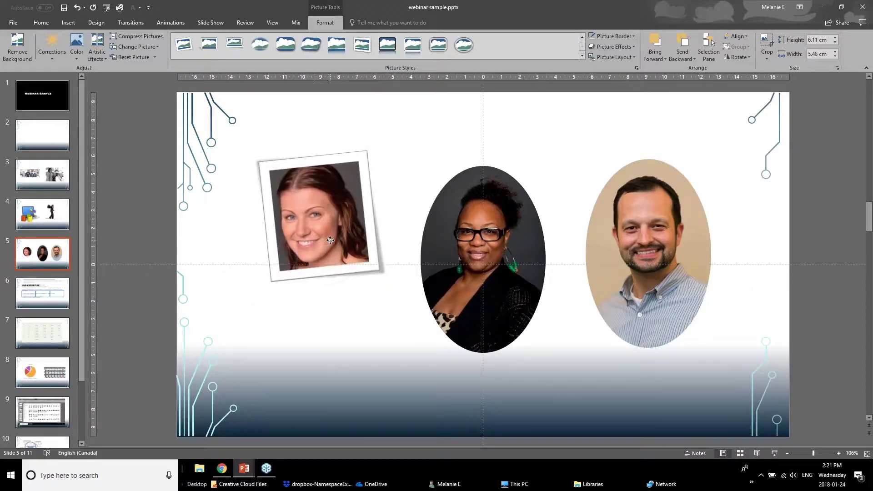
left_click(174, 270)
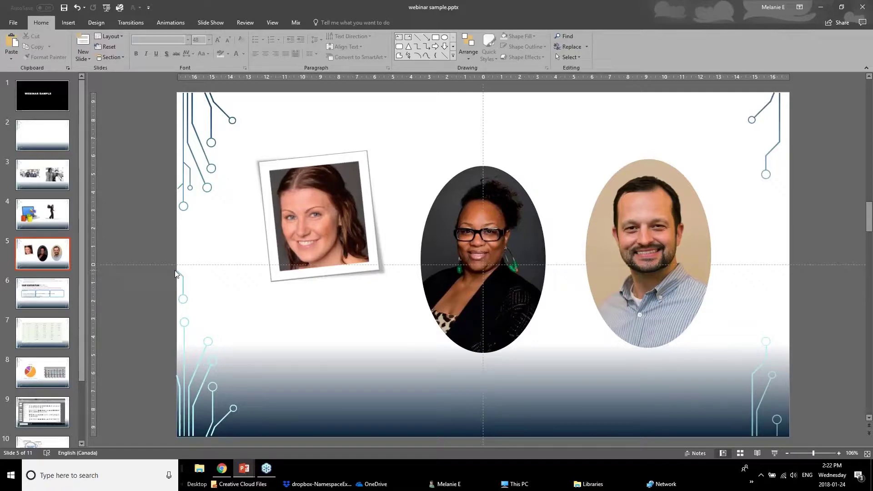
- Examine the picture border colors and preview the outer shadow effects on the middle portrait without applying any
left_click(459, 224)
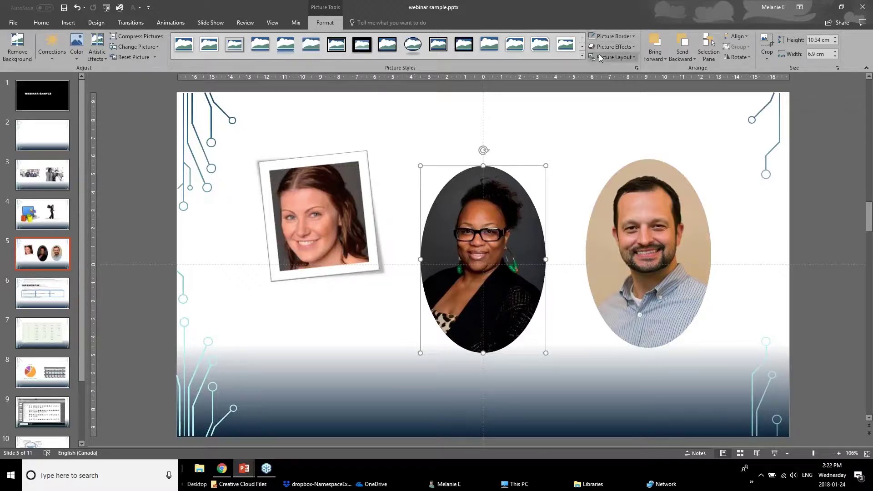
left_click(611, 40)
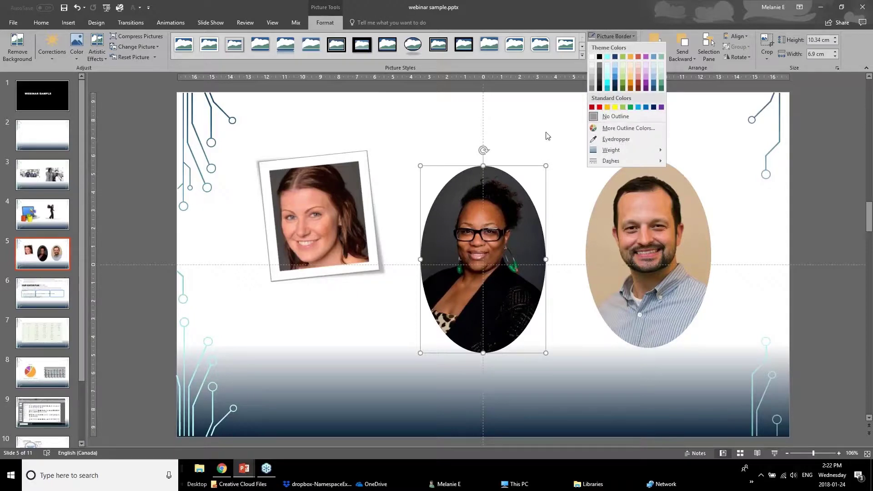
left_click(546, 132)
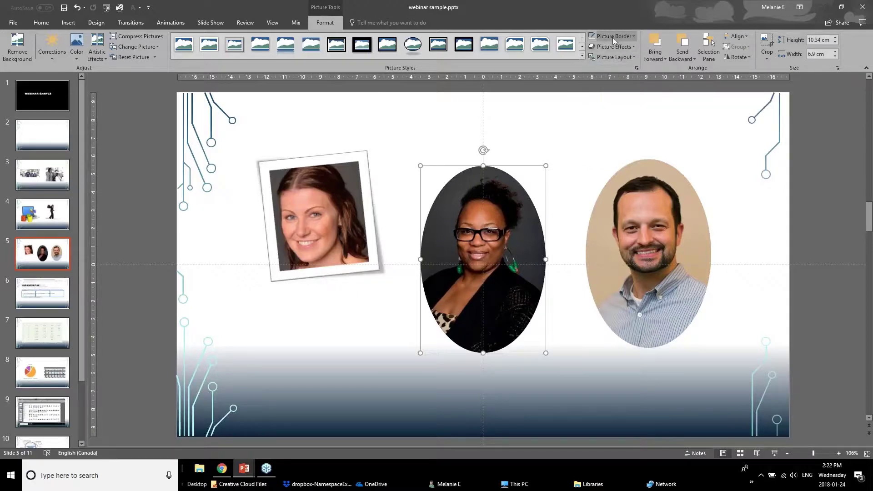
left_click(617, 37)
left_click(625, 38)
left_click(628, 47)
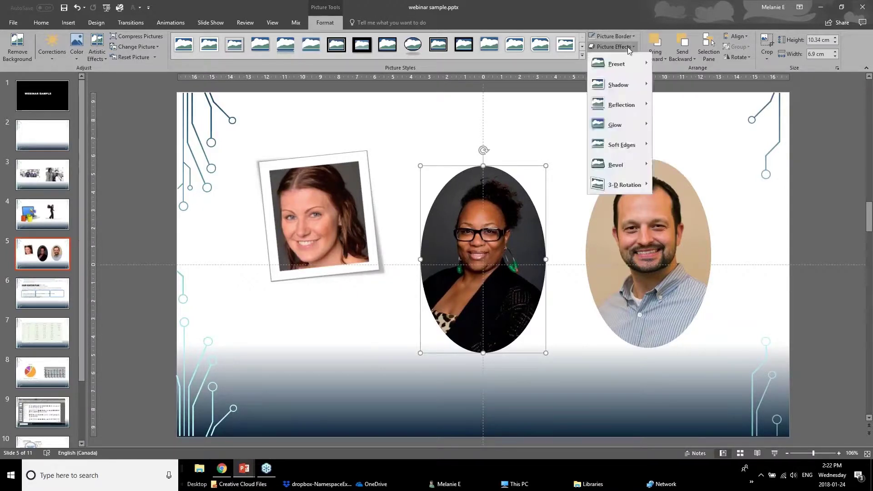
mouse_move(619, 84)
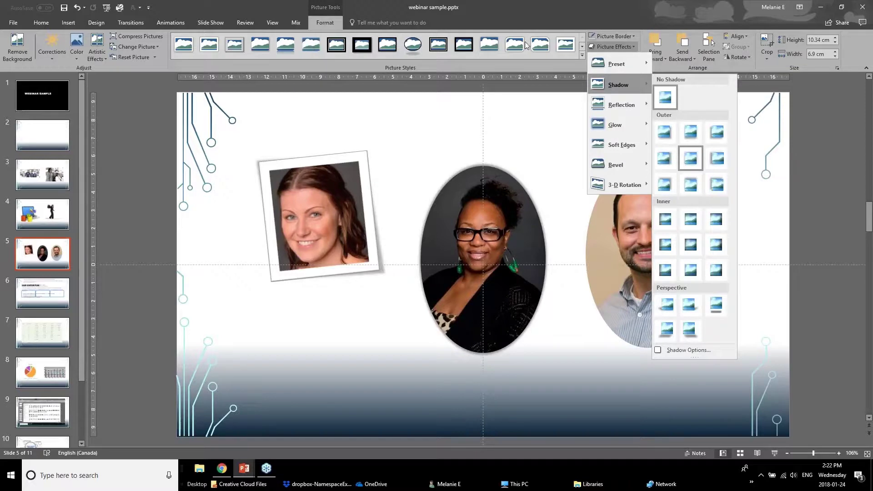
left_click(318, 195)
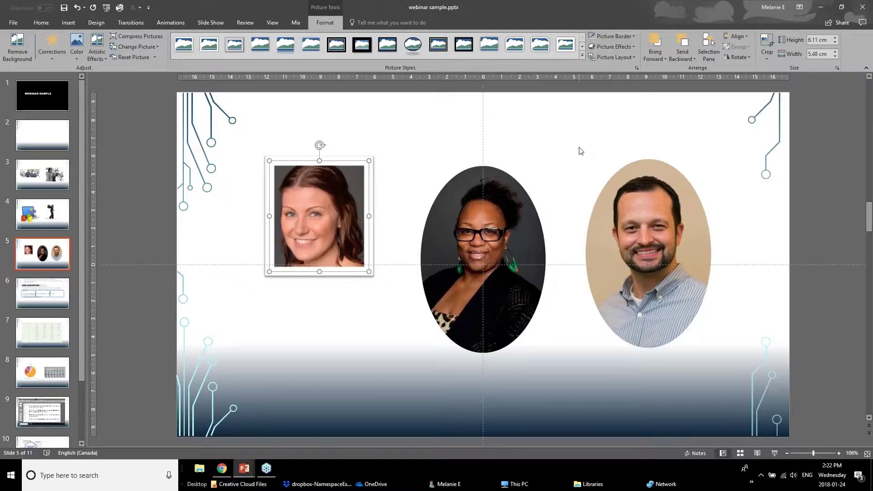
- Switch to the Powerpoint Webinar January 2018 v1 presentation and view slide 12, Improve Text Box Formatting
left_click(244, 469)
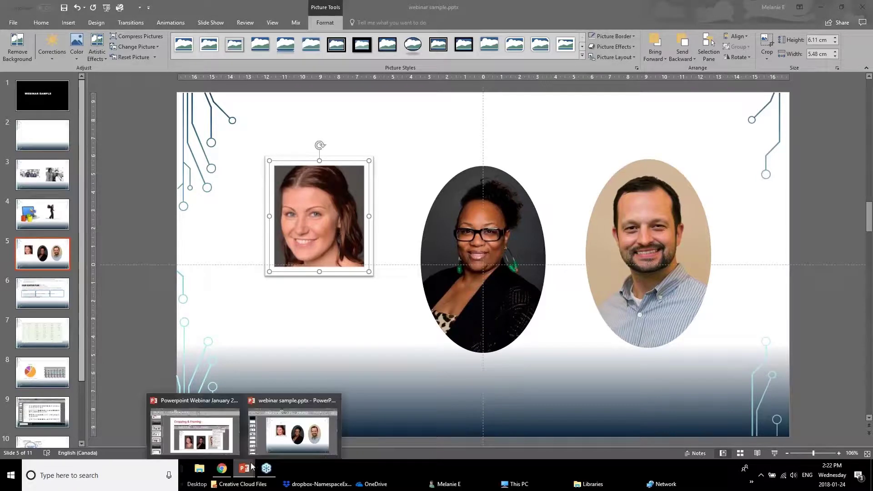
left_click(231, 445)
scroll(102, 351, "down", 1)
left_click(74, 326)
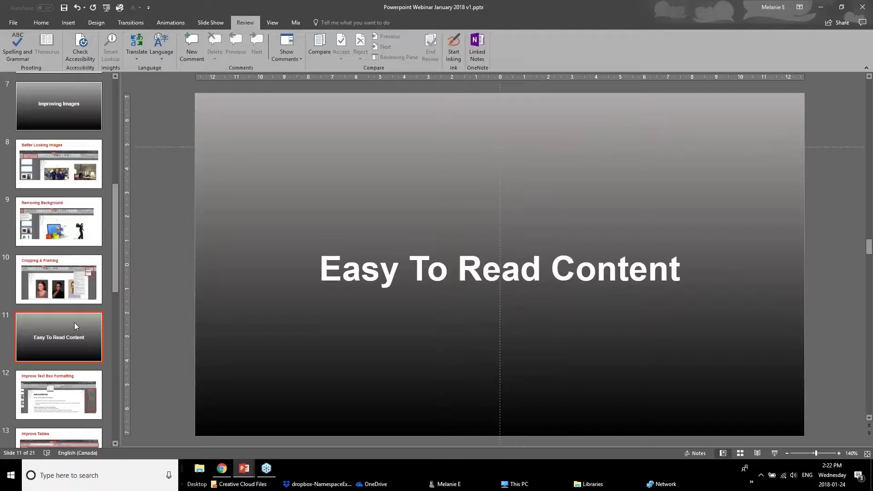
left_click(50, 415)
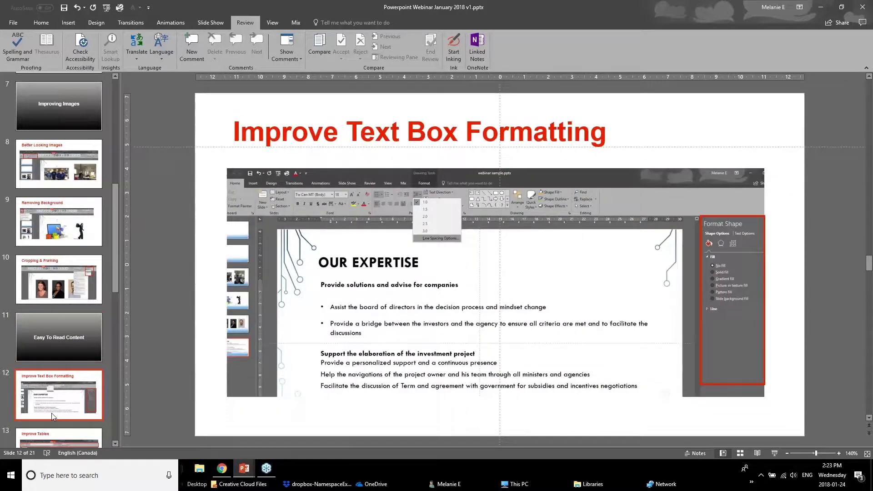
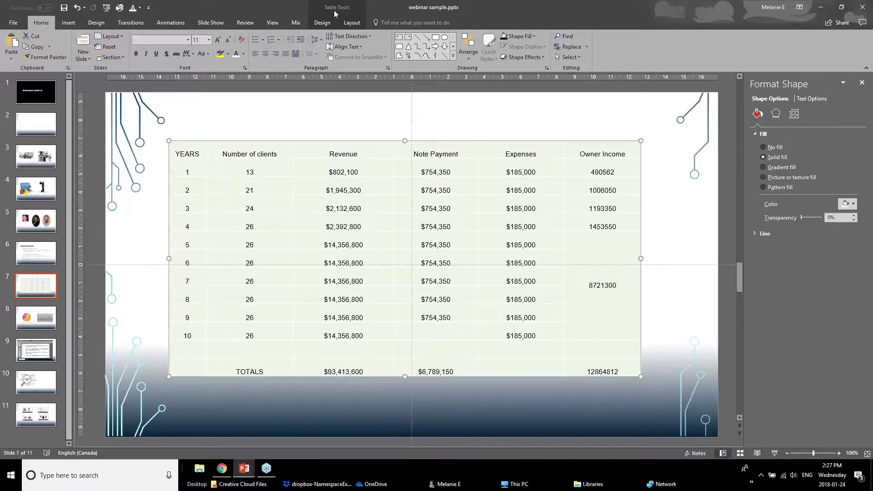
- Examine the table style and table layout options available for the table on slide 7 of the webinar sample
left_click(324, 26)
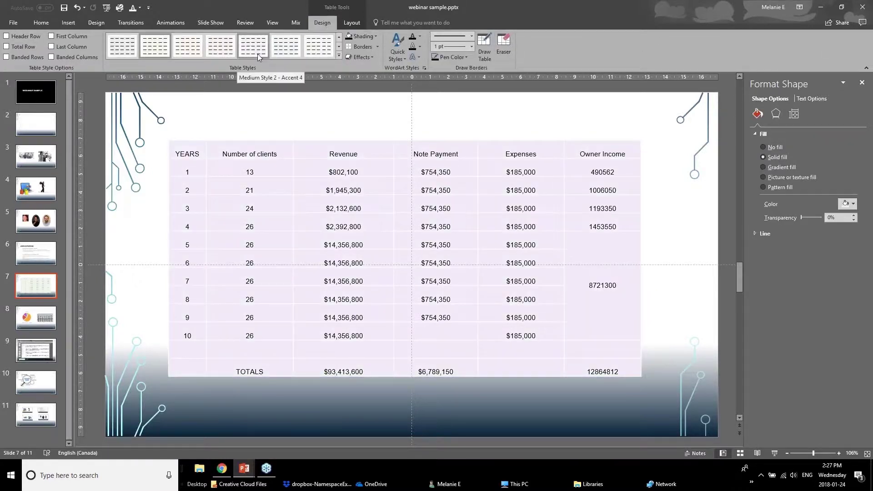
left_click(353, 22)
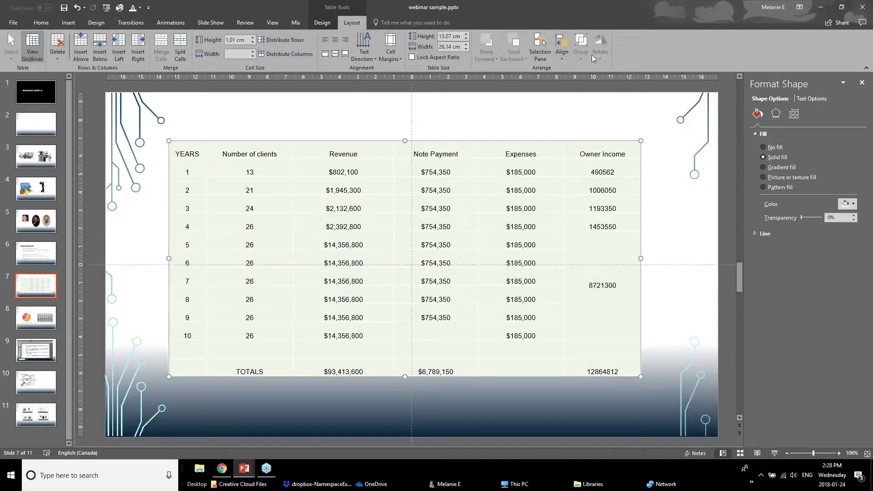
left_click(336, 23)
left_click(343, 23)
left_click(332, 25)
left_click(351, 25)
- Try the Header Row, Total Row and Last Column options on the slide 7 table and preview other table styles
left_click(325, 23)
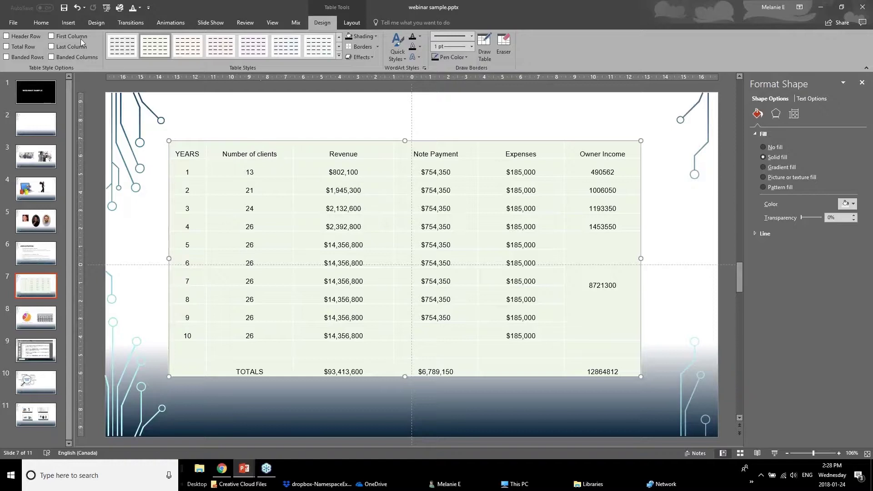
left_click(7, 36)
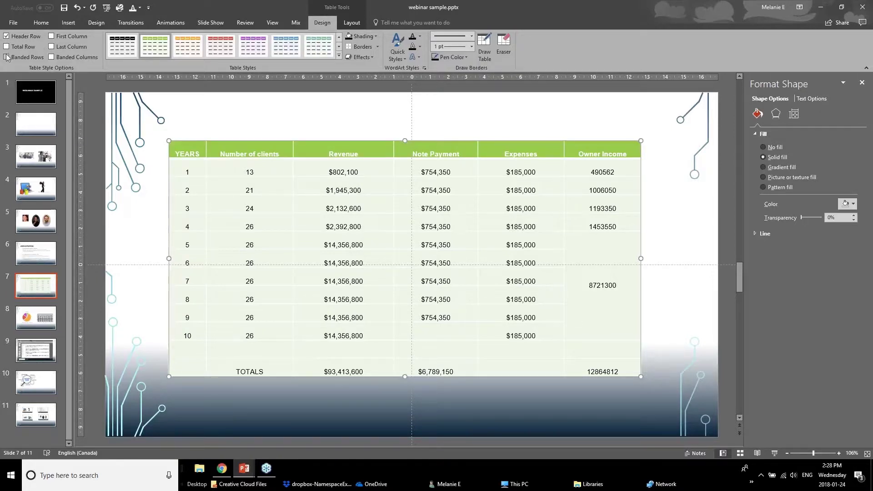
left_click(6, 47)
left_click(51, 47)
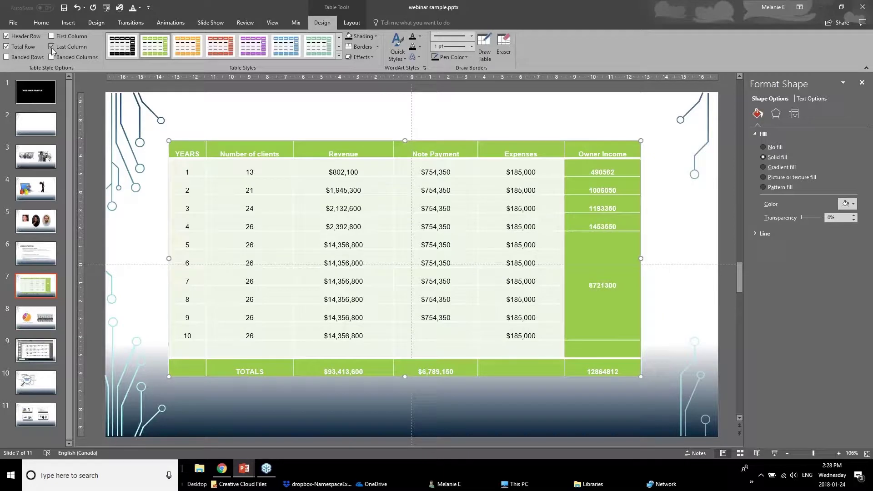
left_click(339, 55)
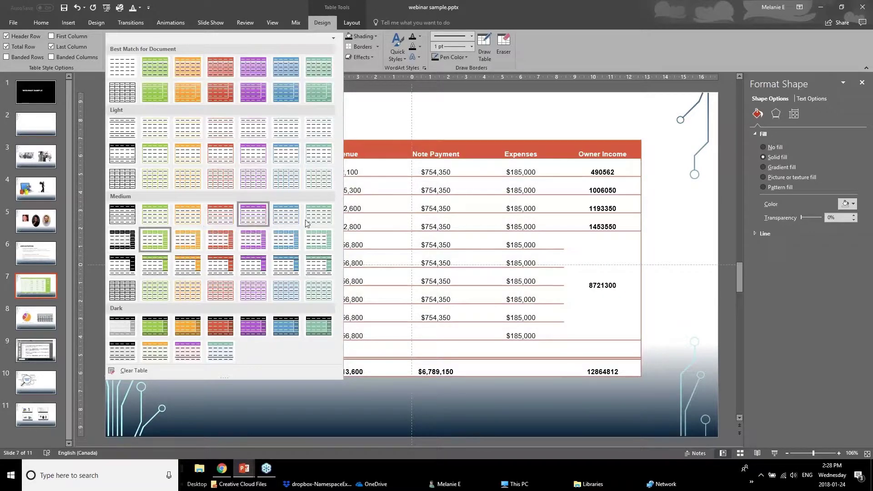
left_click(357, 131)
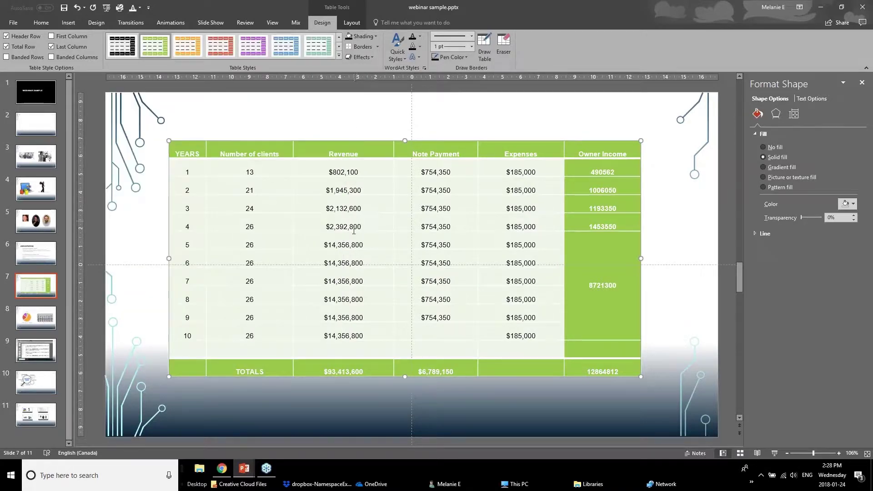
- Undo the header row, total row and last column formatting on the table, and deselect the table
key("ctrl+z")
key("ctrl+z")
key("ctrl+z")
left_click(280, 116)
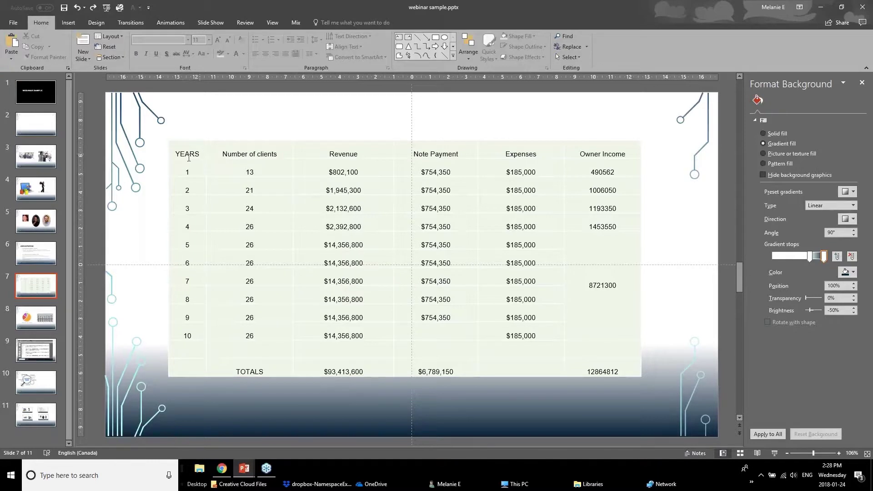
- Shade the table's header row, from YEARS to Owner Income, dark red and make its text white
left_click_drag(189, 152, 623, 151)
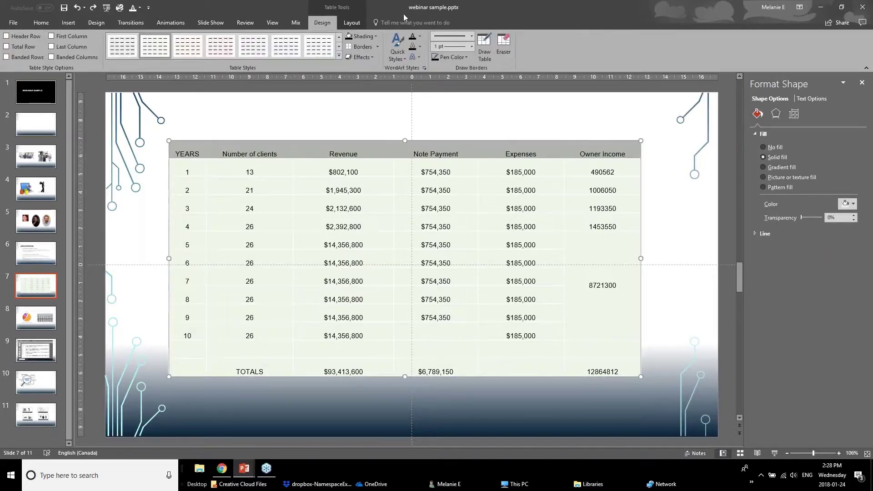
left_click(375, 37)
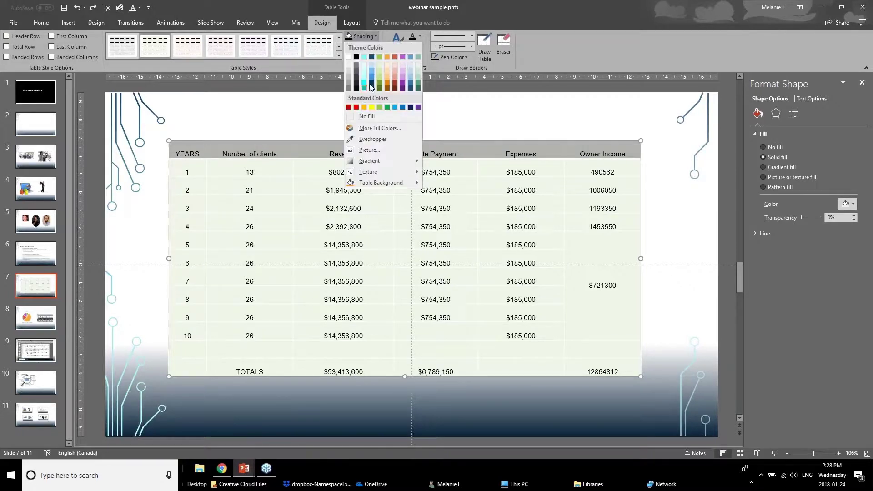
left_click(349, 107)
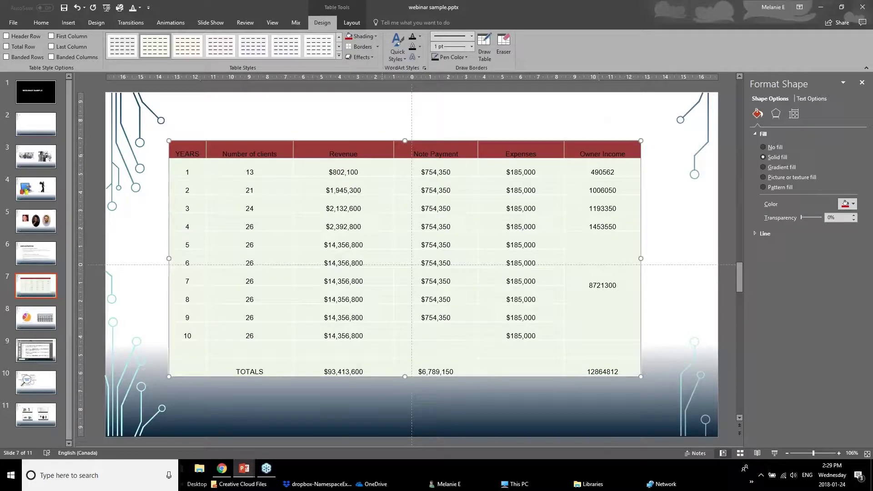
left_click(419, 38)
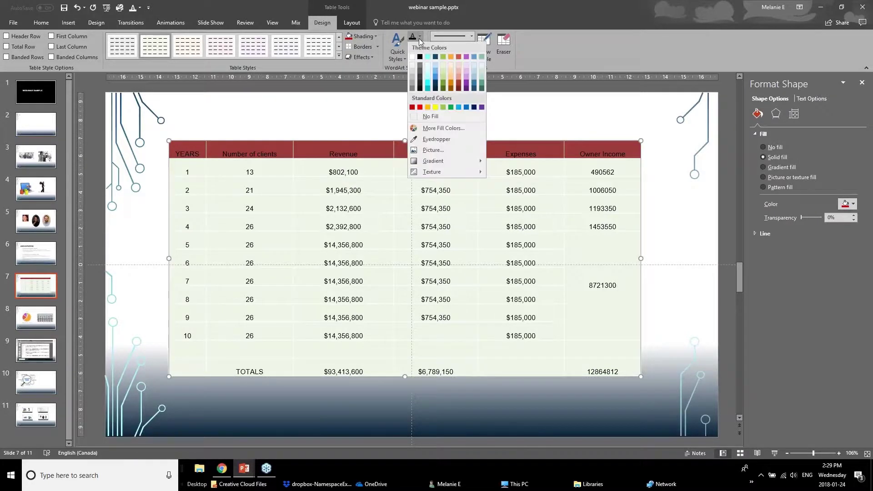
left_click(410, 57)
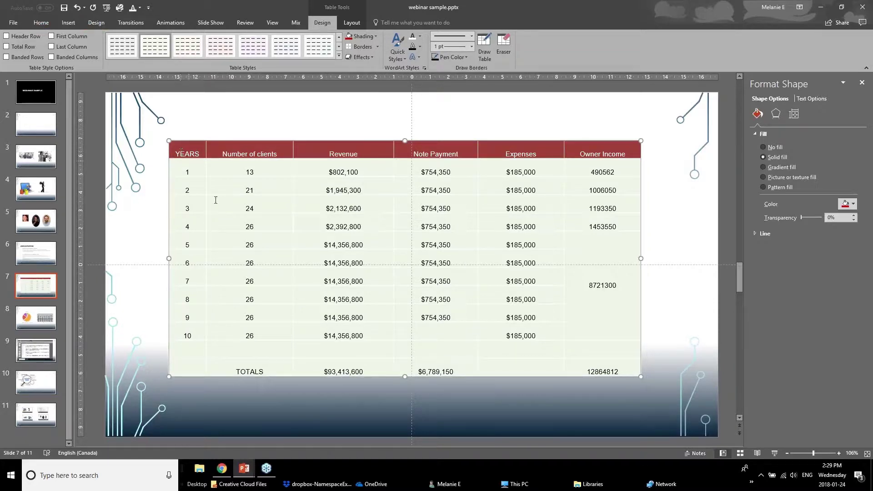
- Apply thin grey borders to all cells of the table below the header row, from year 1 through TOTALS
left_click_drag(181, 152, 607, 371)
left_click(377, 47)
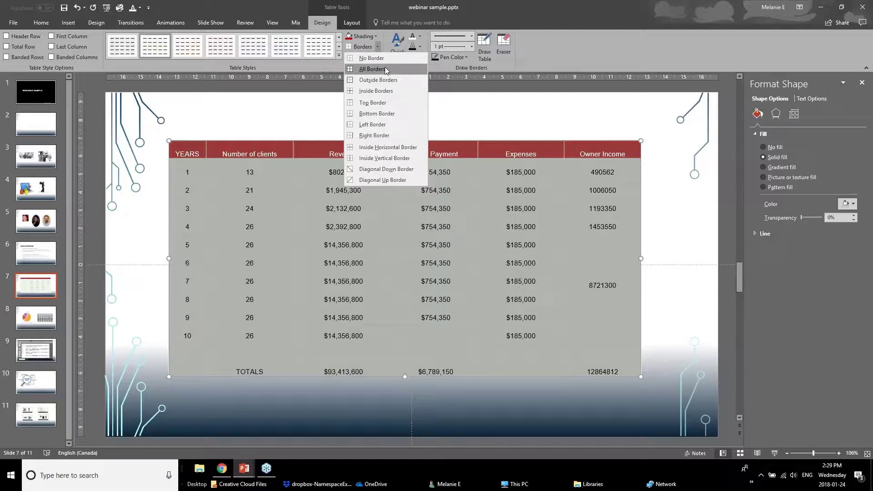
left_click(471, 51)
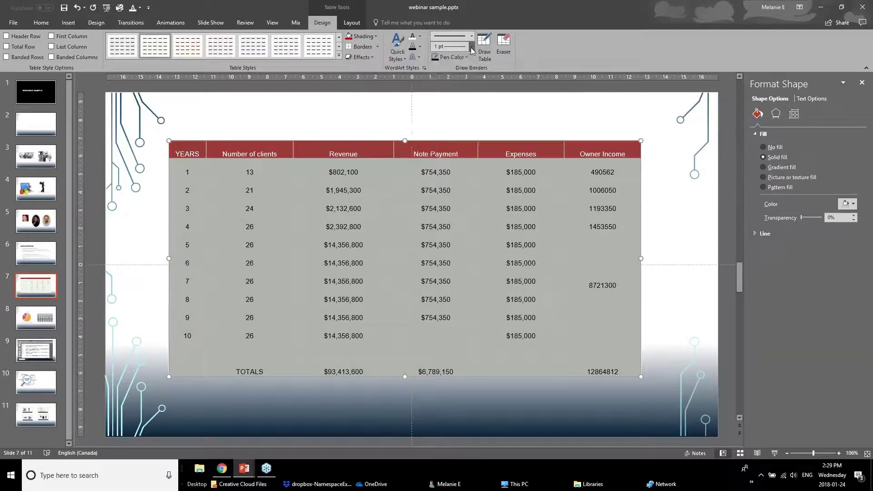
left_click(467, 57)
left_click(436, 100)
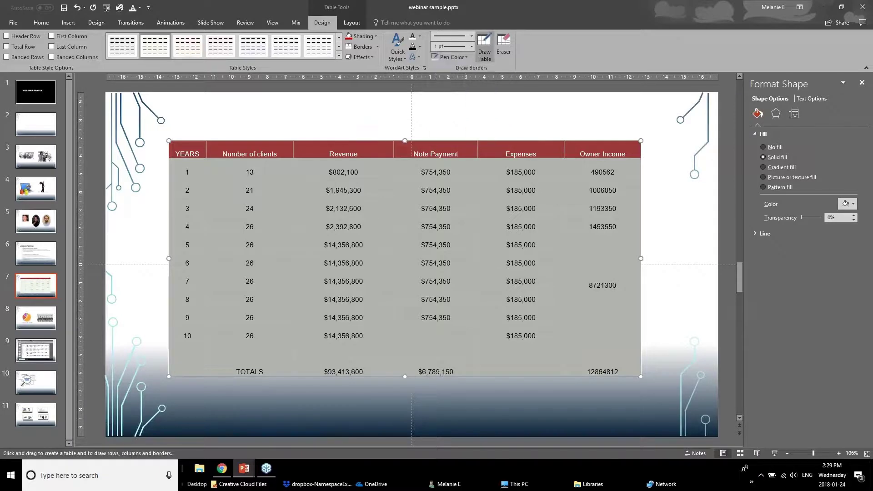
left_click(466, 57)
left_click(439, 100)
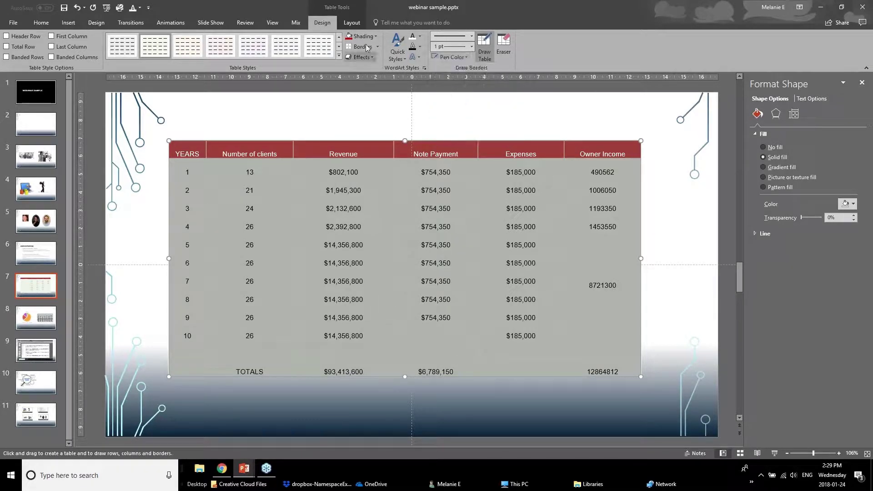
key("Escape")
left_click(343, 142)
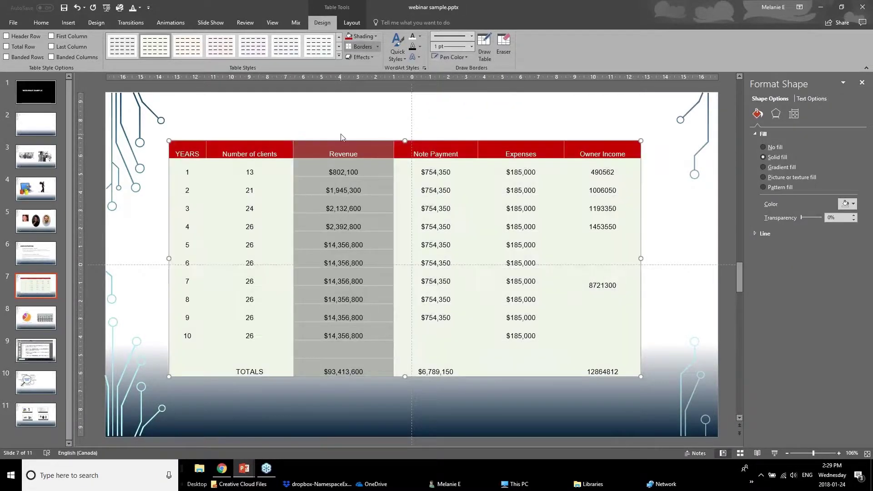
left_click(131, 253)
left_click_drag(187, 172, 631, 375)
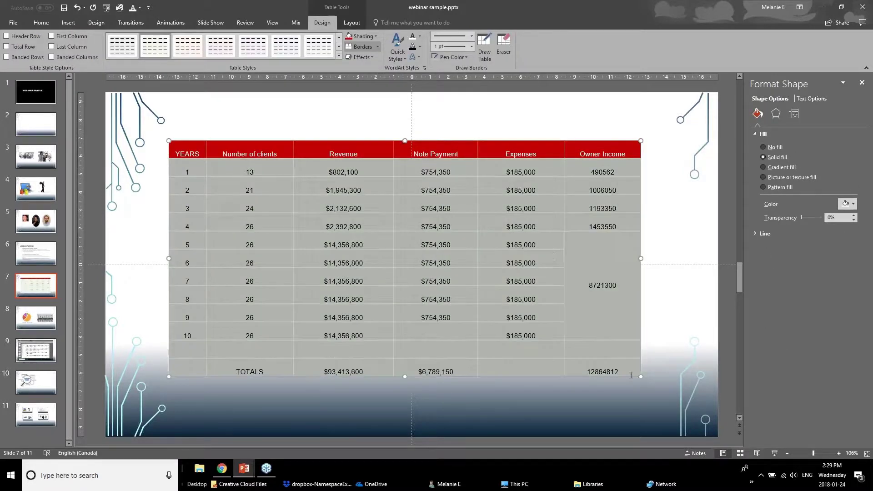
left_click(377, 47)
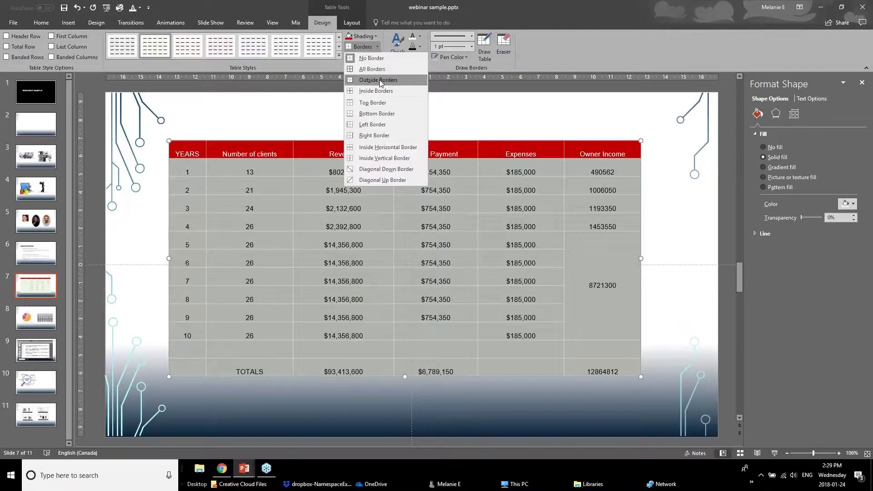
left_click(372, 68)
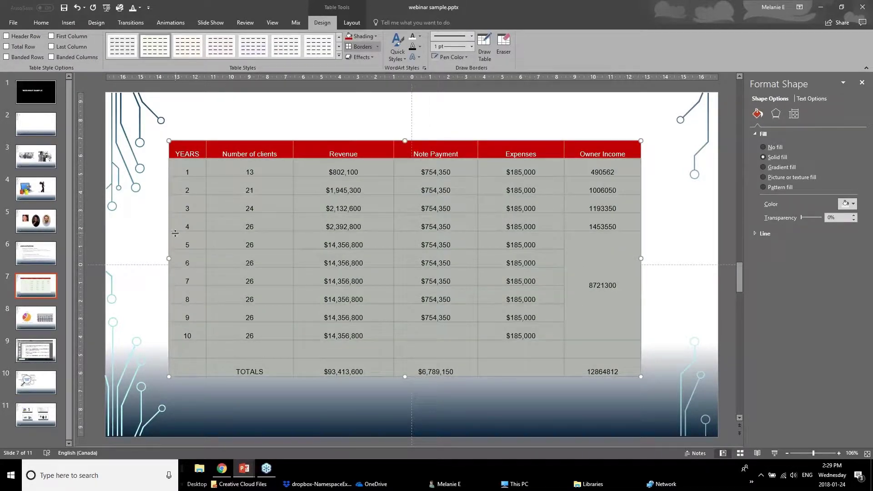
left_click(156, 238)
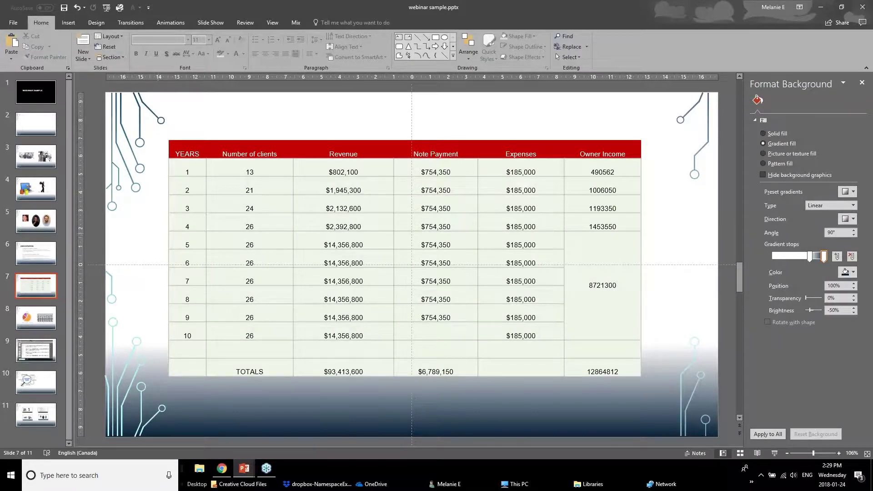
left_click_drag(184, 172, 613, 203)
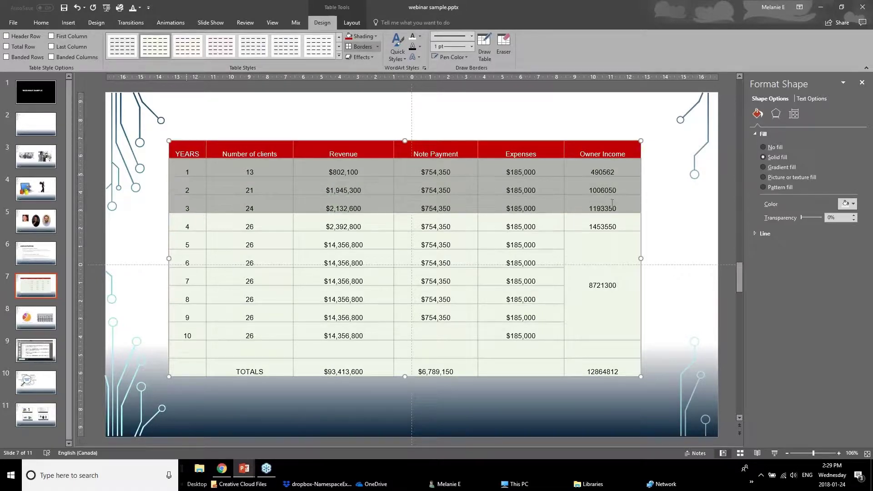
left_click(599, 242)
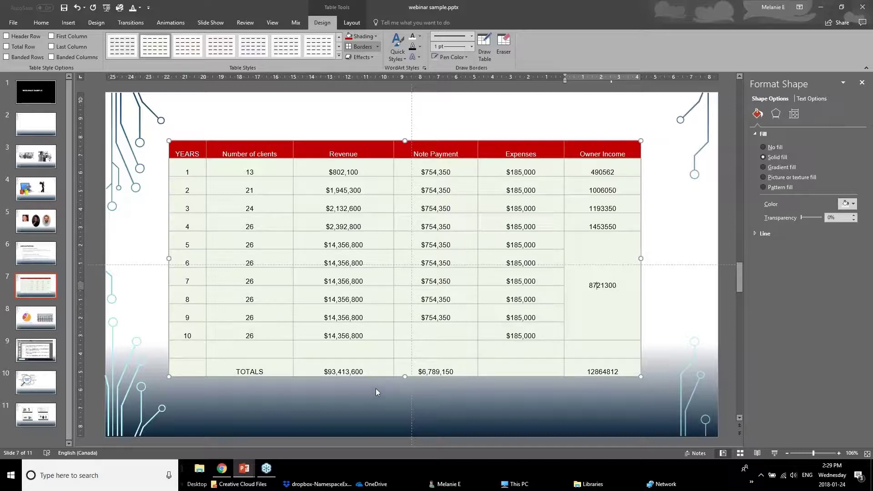
- Center the text vertically in all cells of the slide 7 table
left_click(192, 170)
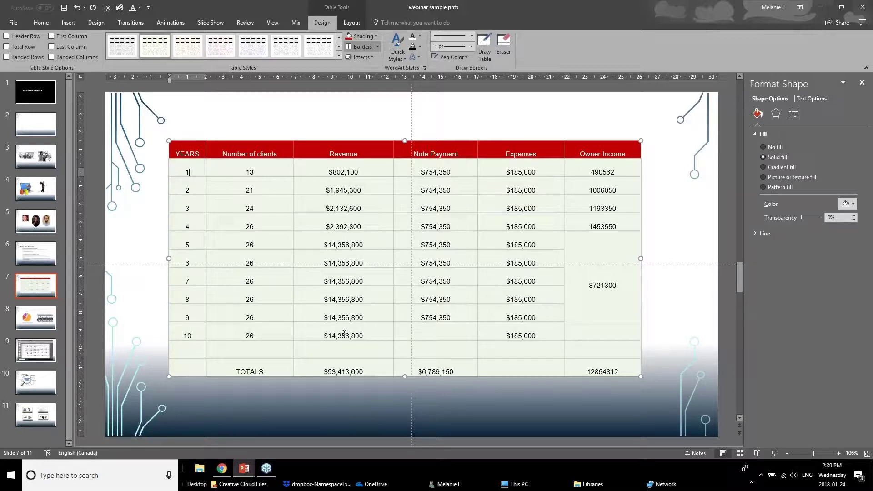
left_click(352, 23)
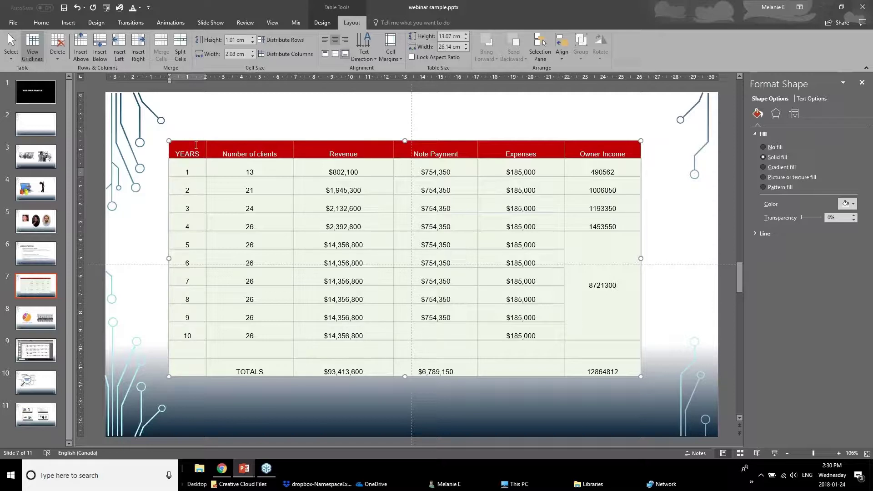
key("Escape")
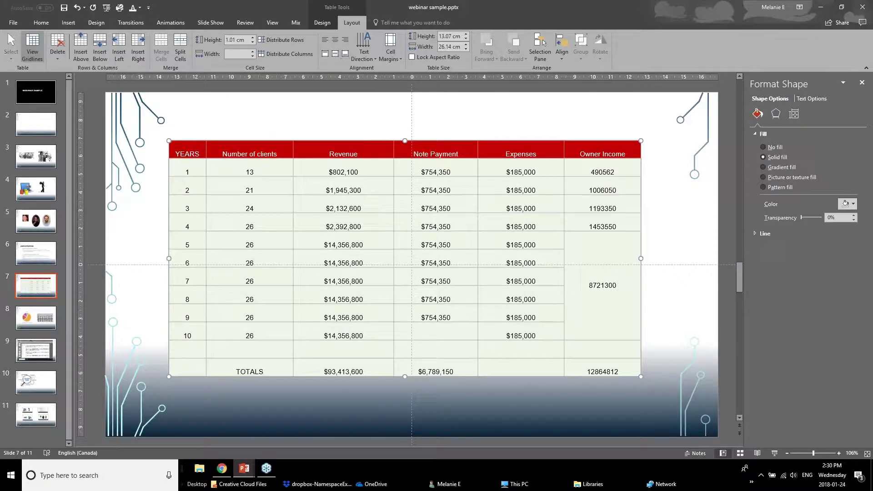
left_click(335, 55)
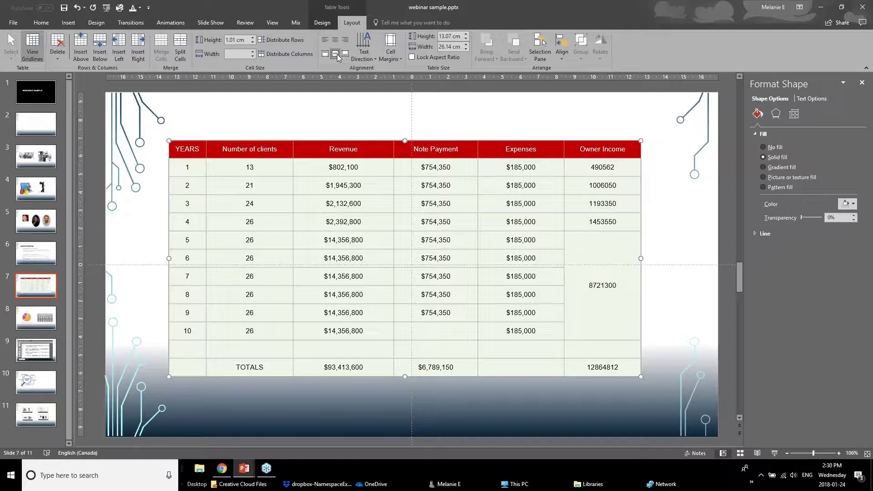
- Try left and right horizontal alignment on the whole table's text, and set it back to centered
left_click(321, 42)
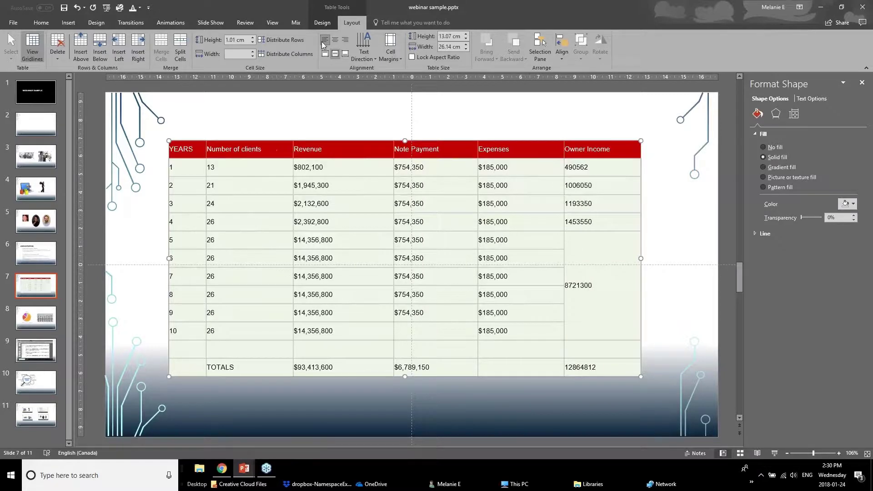
left_click(334, 40)
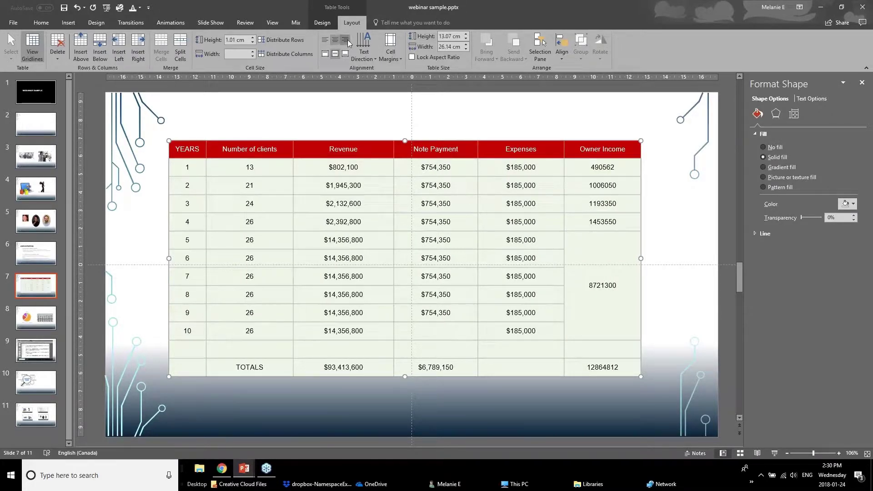
left_click(348, 40)
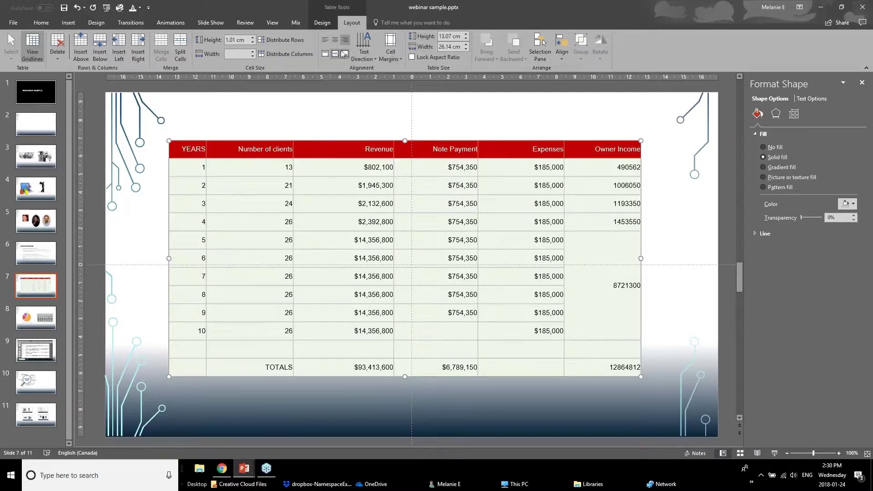
left_click(333, 40)
left_click(233, 199)
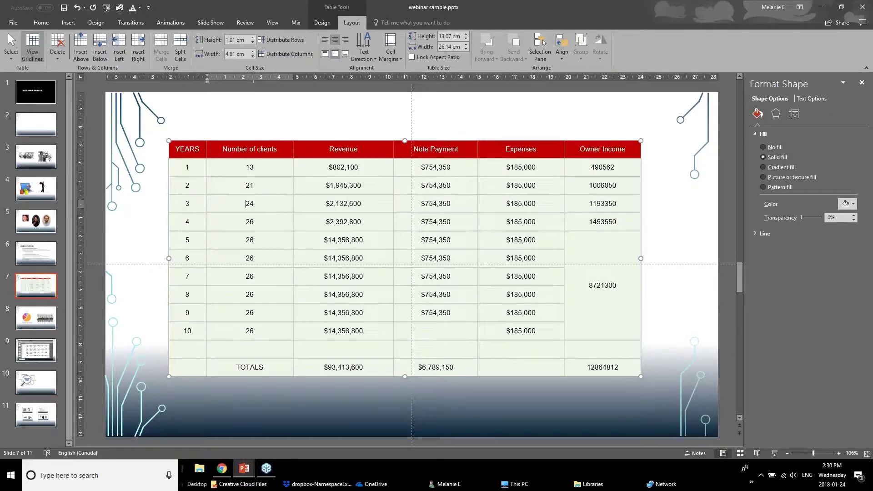
- Try rotating the text of the YEARS column values by 90°, and set the direction back to horizontal
left_click_drag(193, 169, 174, 353)
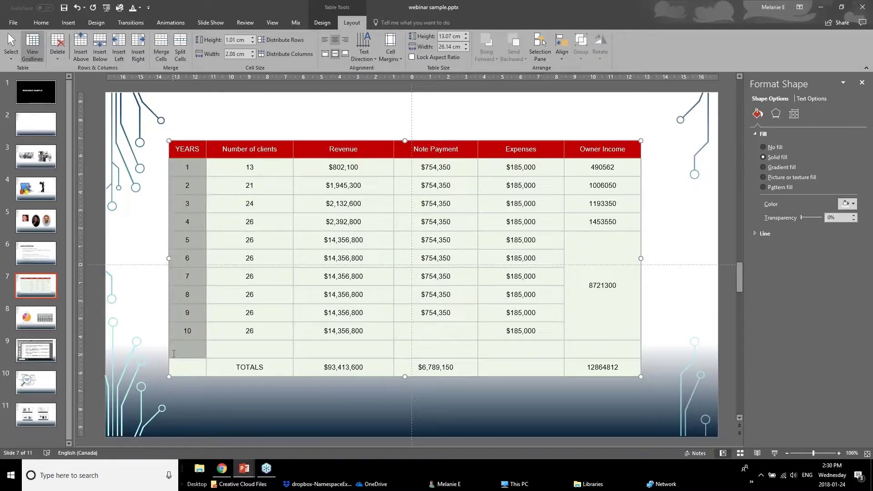
left_click(365, 56)
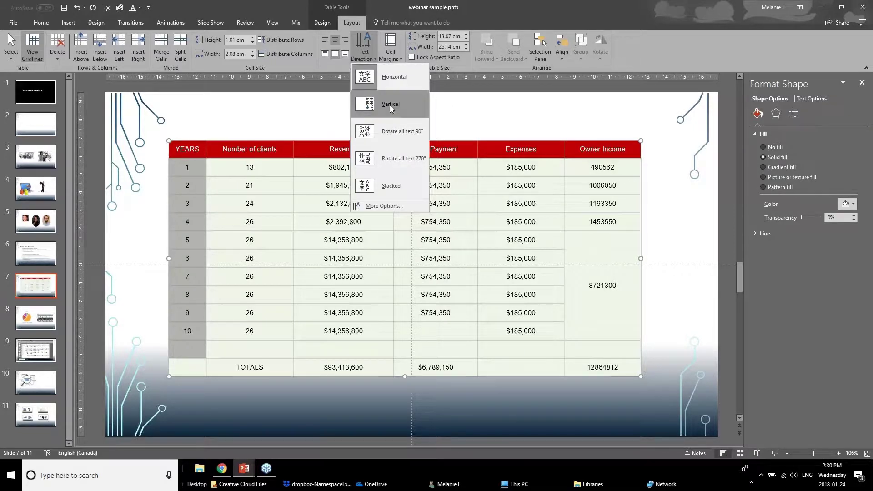
left_click(389, 132)
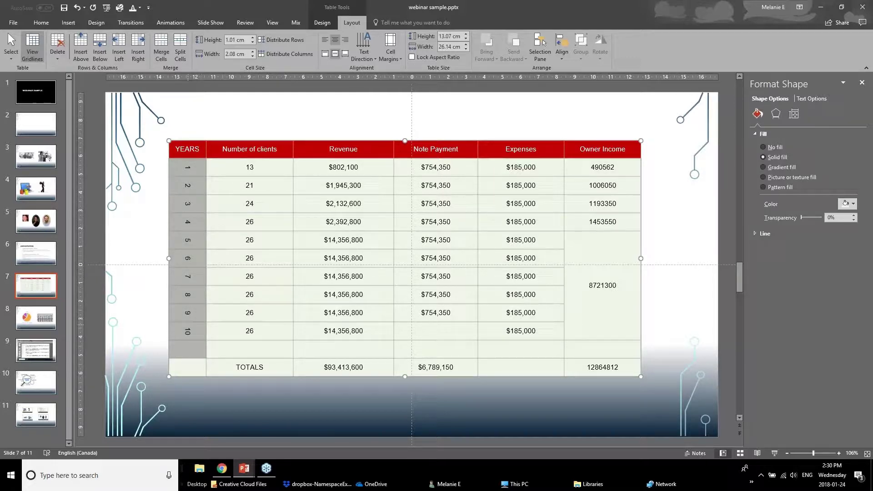
left_click(366, 48)
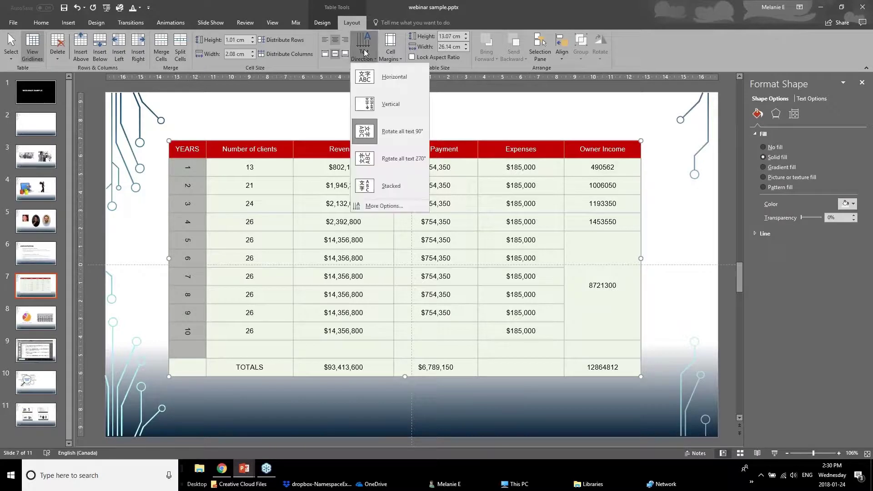
left_click(376, 78)
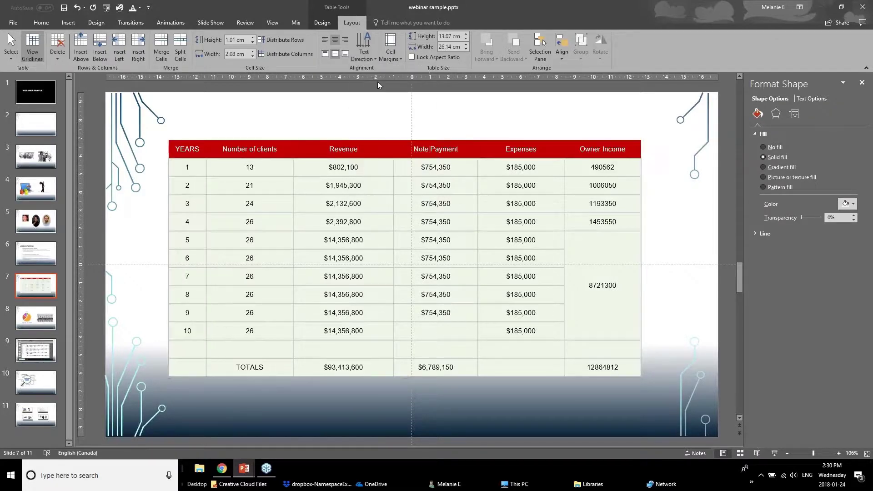
left_click(195, 166)
left_click(391, 57)
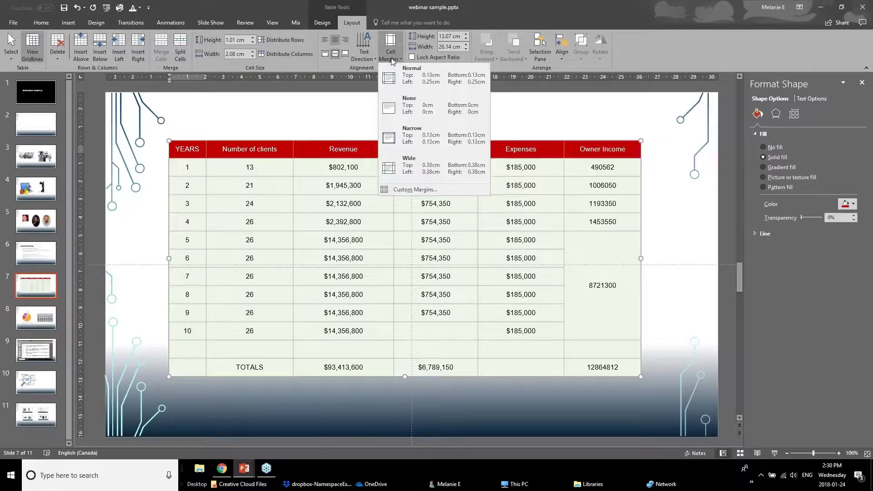
key("Escape")
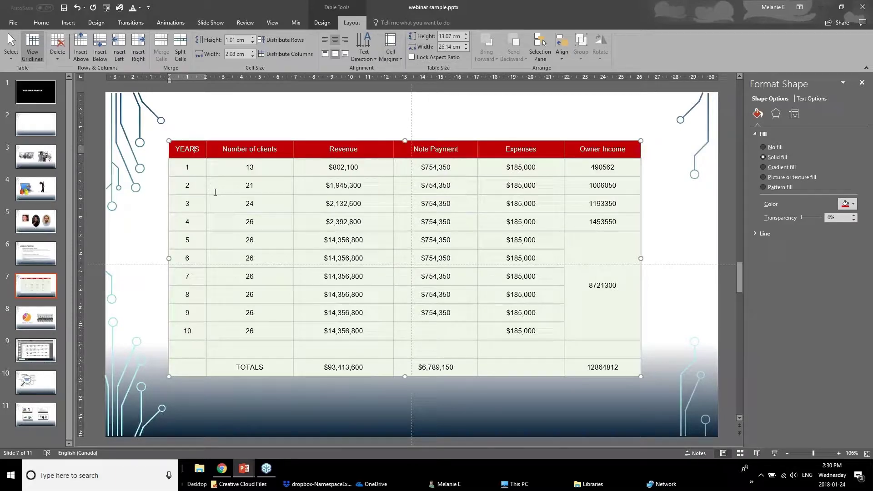
key("Up")
left_click(245, 167)
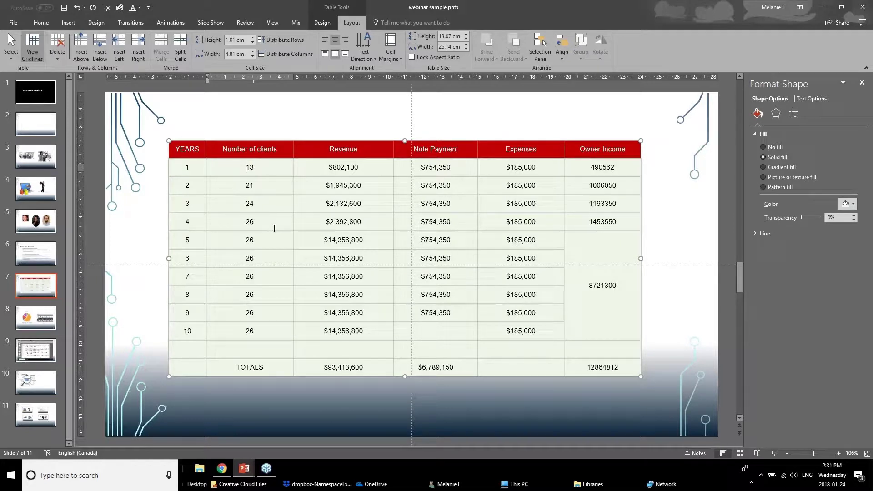
- Apply the Narrow cell margins preset, 0.13 cm on all sides, to every cell of the table
left_click_drag(203, 153, 628, 370)
left_click(385, 60)
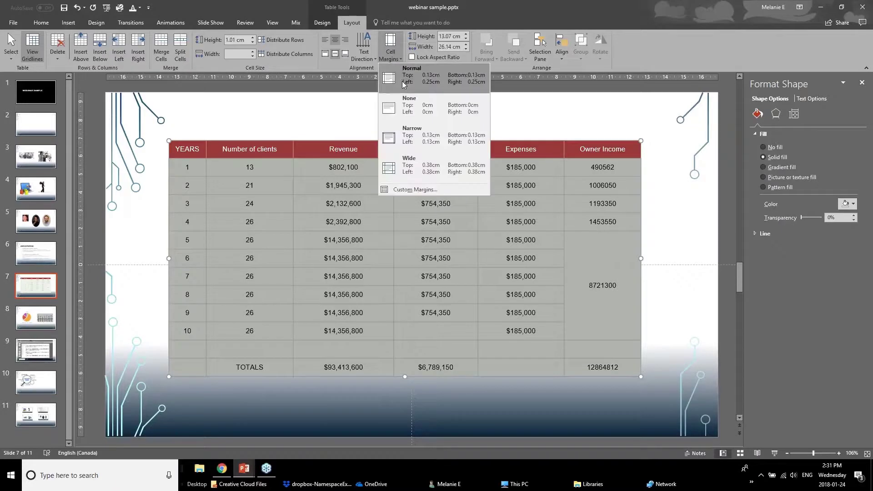
left_click(400, 141)
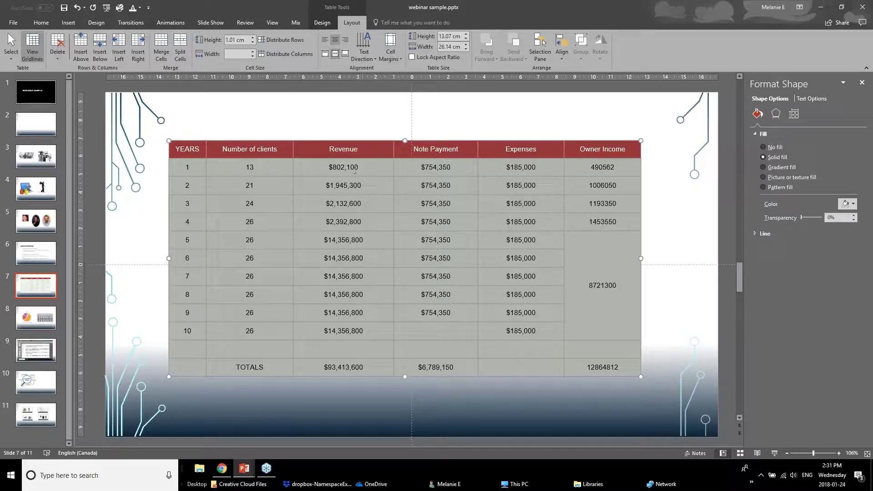
key("Left")
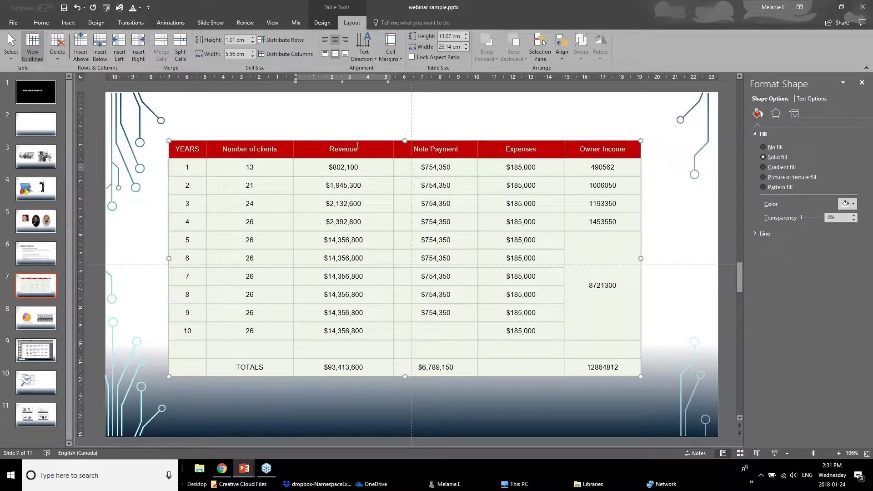
- Examine the text box alignment, direction and margin settings in the table's shape formatting options
key("Escape")
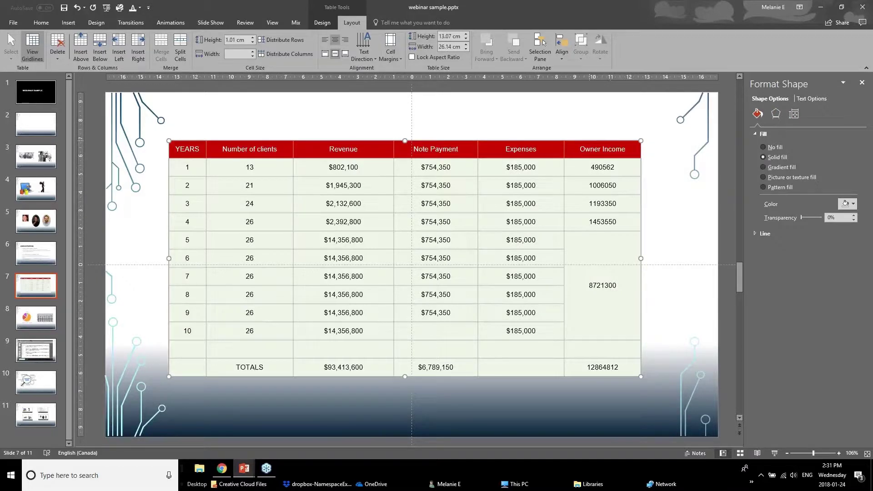
right_click(589, 139)
left_click(619, 286)
left_click(808, 99)
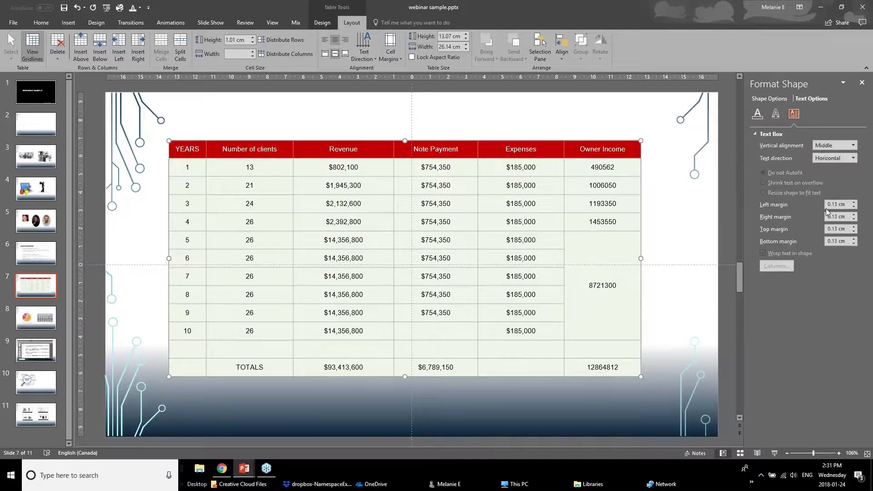
left_click(487, 186)
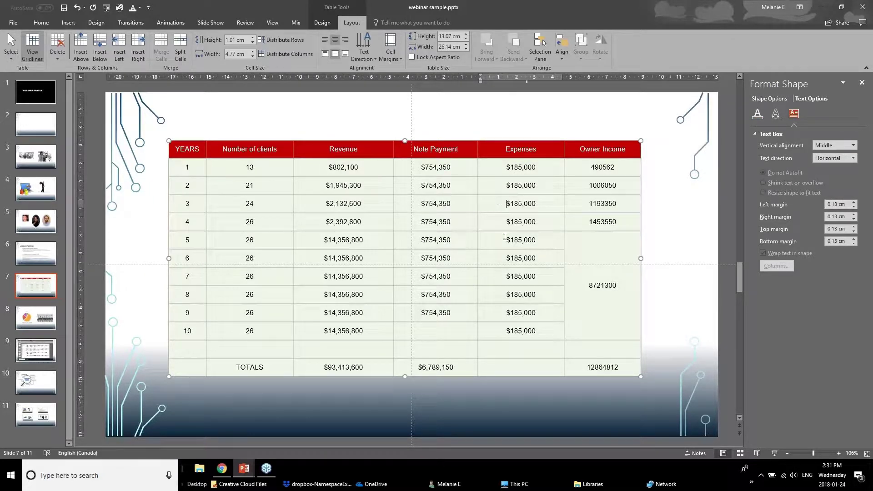
left_click(584, 245)
left_click_drag(585, 244, 590, 340)
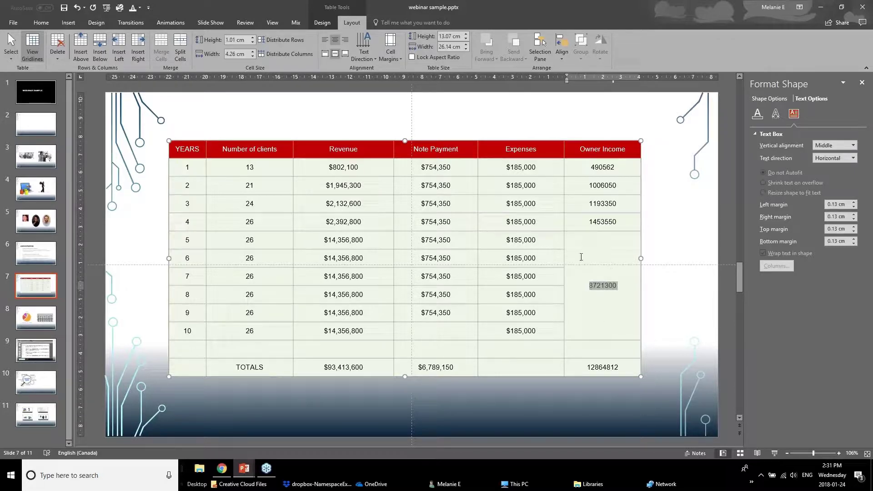
left_click(603, 332)
left_click_drag(611, 371, 197, 371)
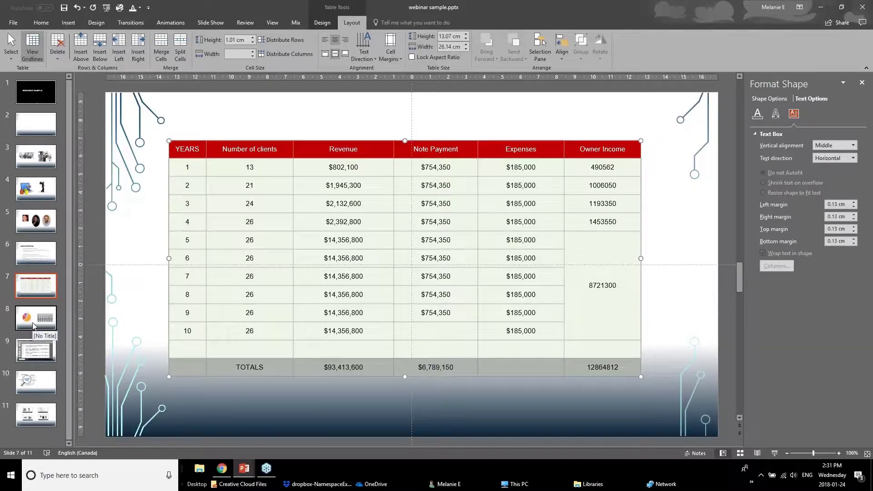
- Switch to the Powerpoint Webinar January 2018 v1 presentation and show its Better Looking Graphs slide
mouse_move(249, 468)
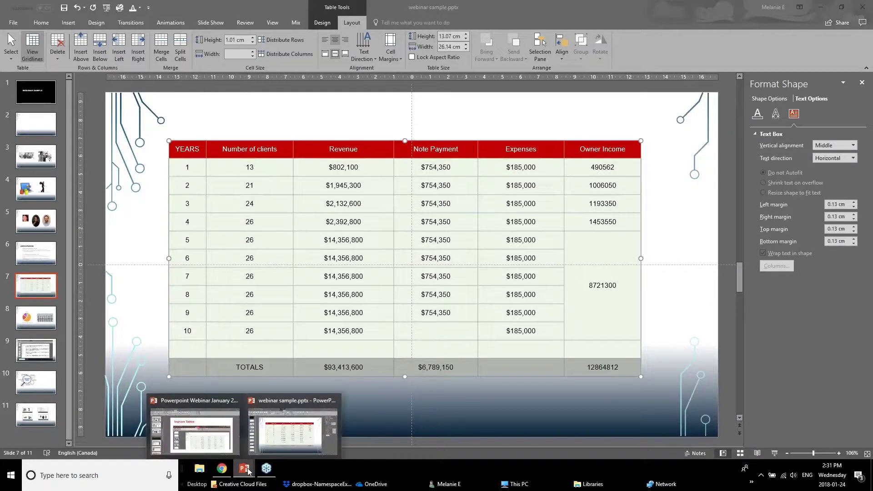
left_click(199, 433)
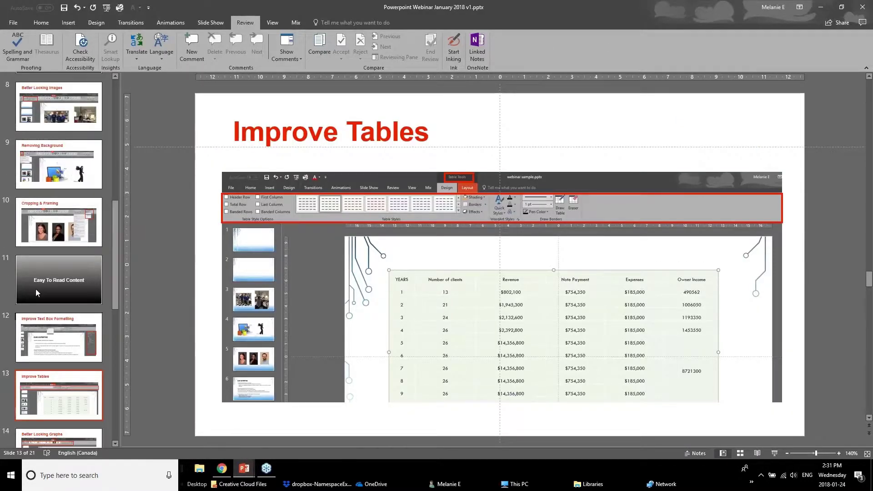
scroll(45, 409, "down", 1)
left_click(46, 409)
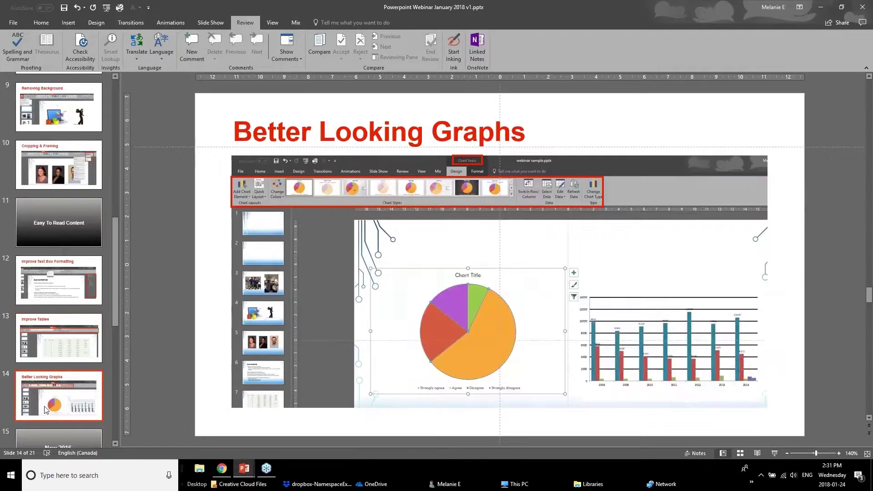
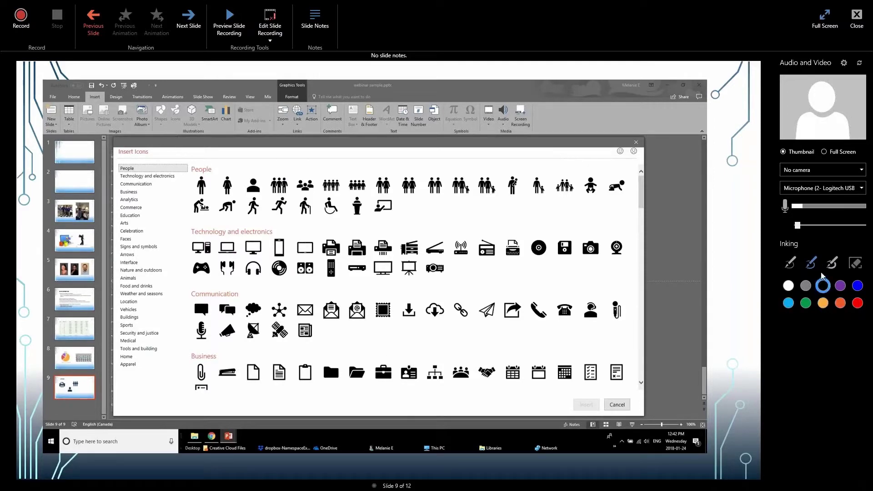
- Set the slide recorder's ink to orange with the first pen, check the slide notes, and leave the recording view
left_click(841, 303)
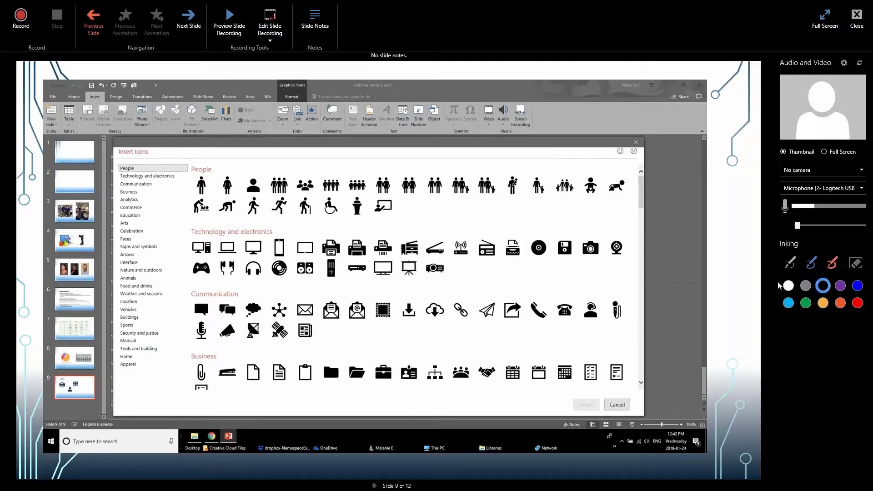
left_click(841, 303)
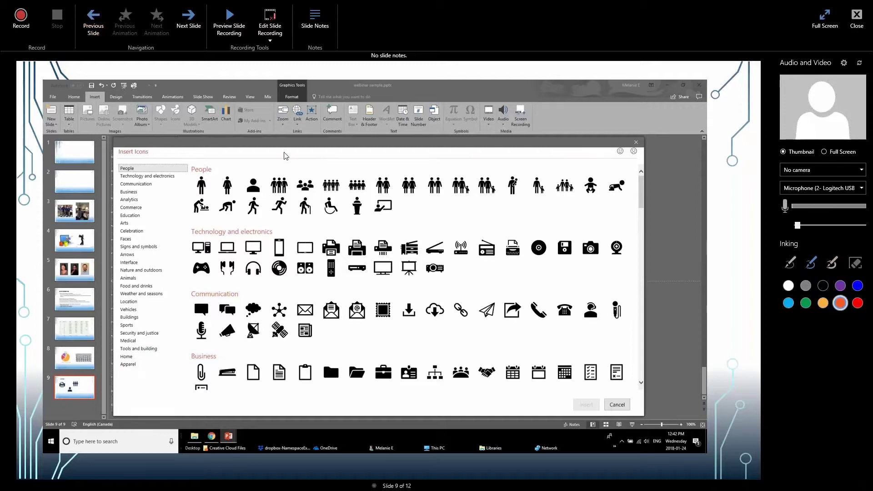
left_click(811, 263)
left_click(792, 263)
left_click(317, 24)
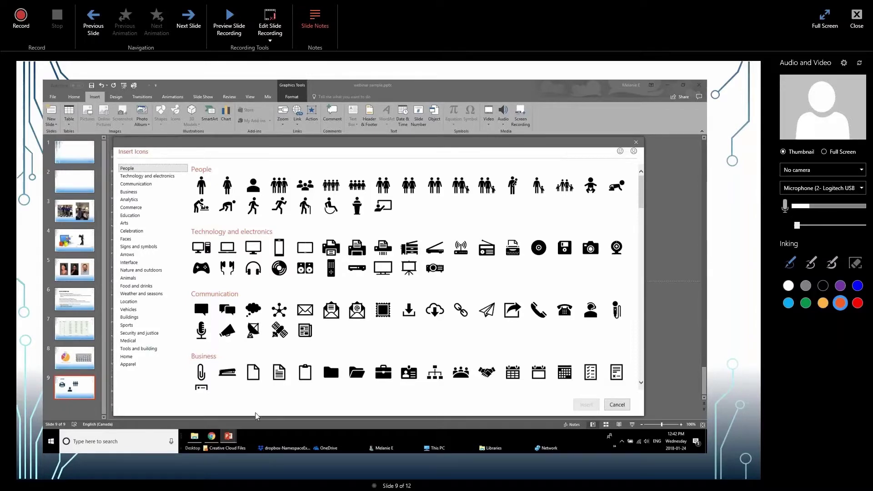
key("Escape")
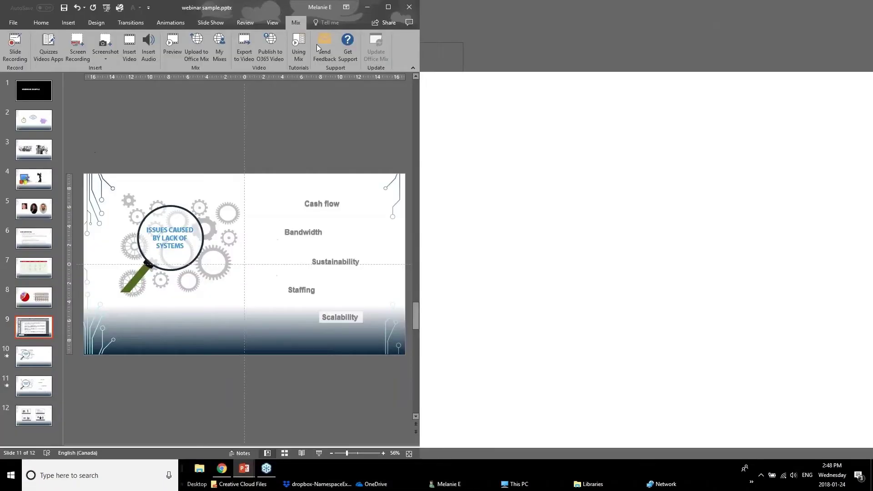
- Play the webinar sample slide show from the title slide through to slide 10, and end the show
scroll(471, 384, "down", 4)
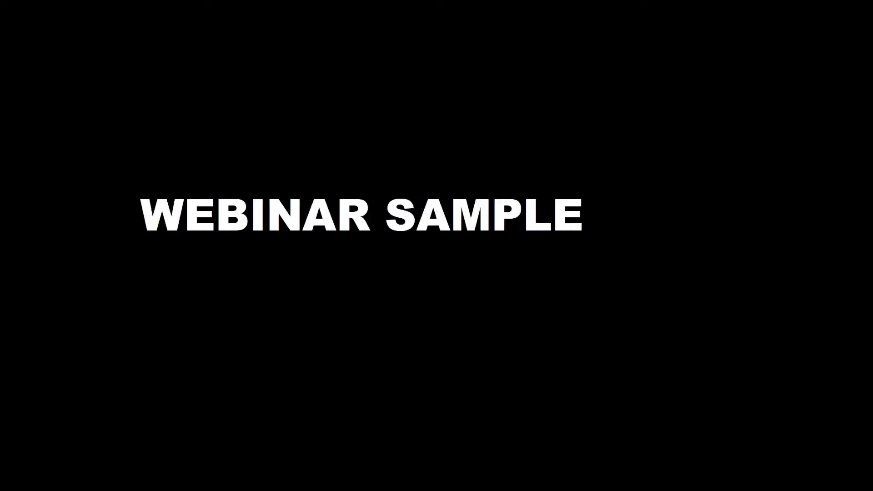
left_click(334, 344)
left_click(336, 348)
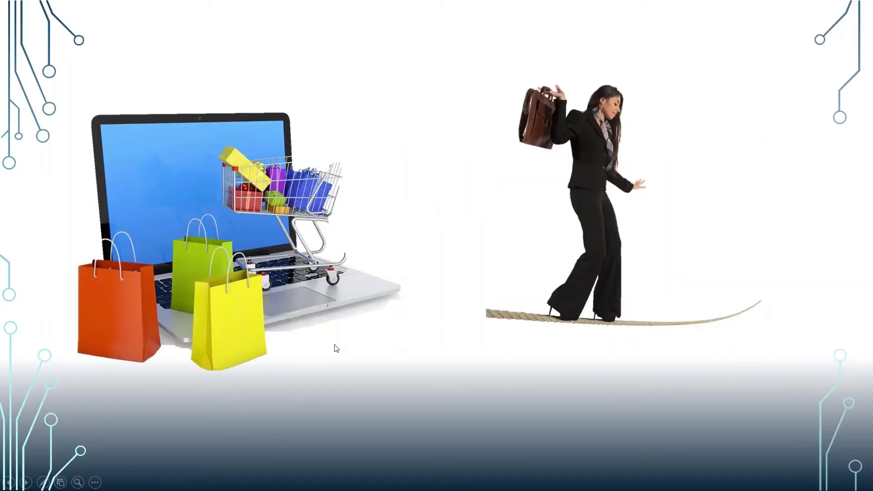
left_click(336, 348)
left_click(336, 348)
left_click(336, 348)
left_click(335, 348)
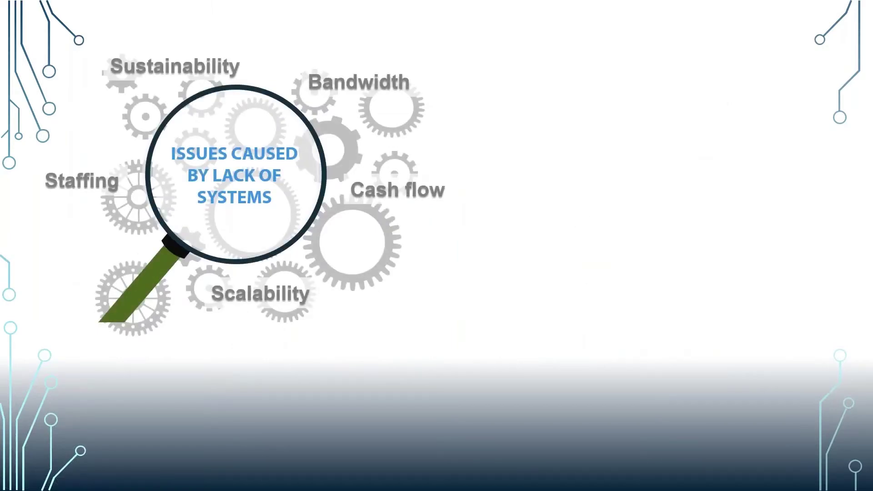
key("Escape")
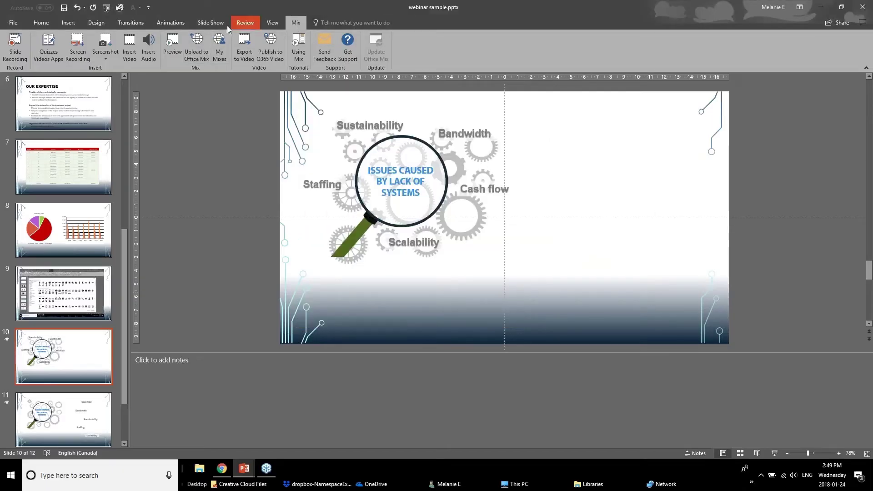
- Examine the slide recording view for slide 10 and the list of Lab Office quiz and poll add-ins
key("super+Down")
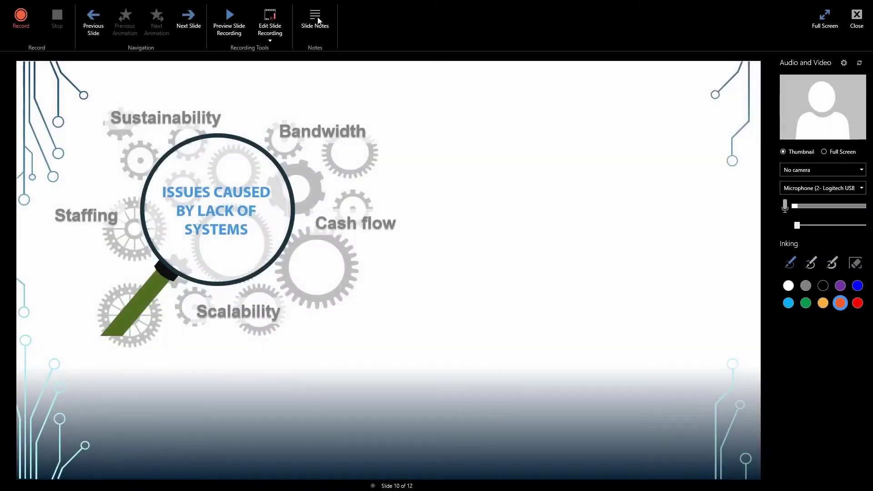
left_click(318, 19)
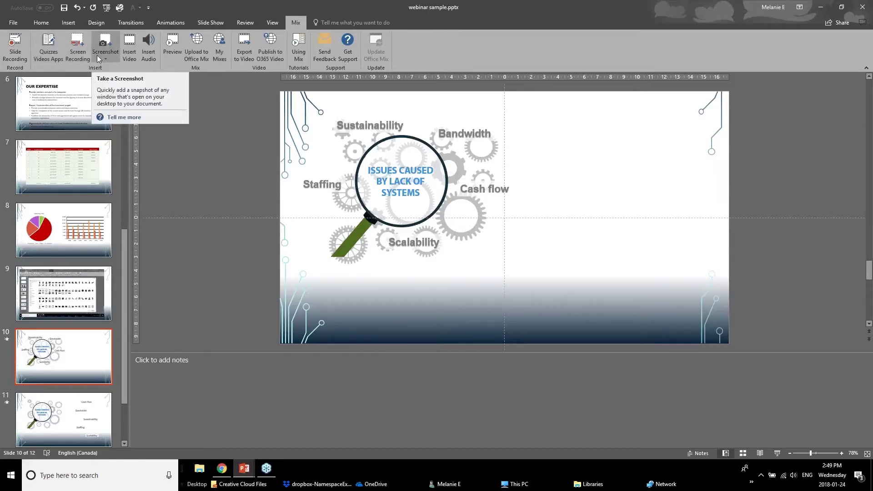
left_click(49, 56)
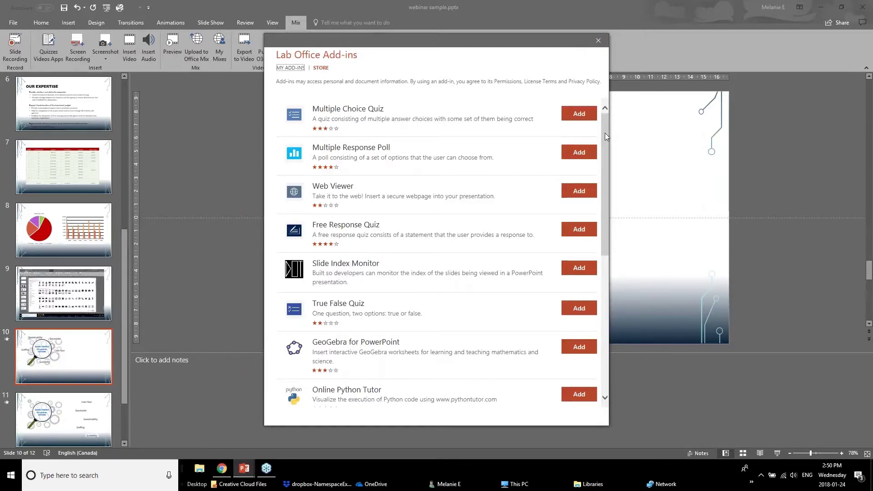
left_click(599, 40)
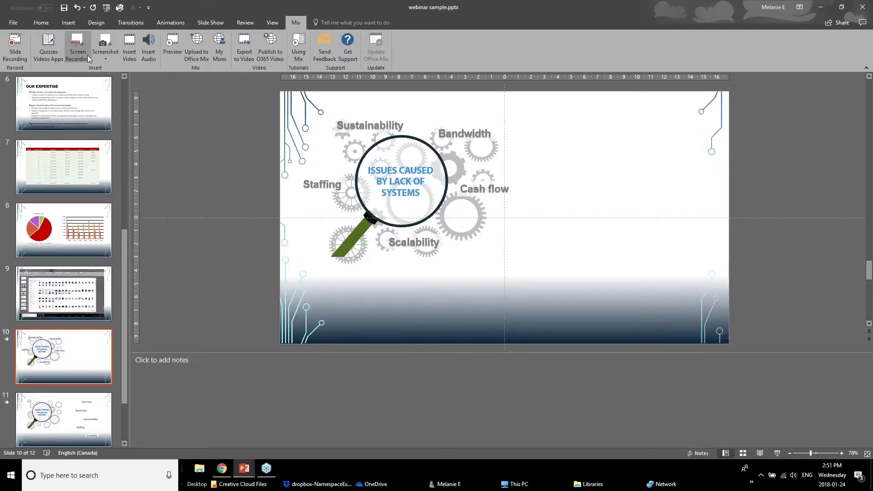
- Insert a screen clipping of the New MIX Extension presentation window on slide 10 and scale it down to 28.28 × 15.3 cm
left_click(113, 49)
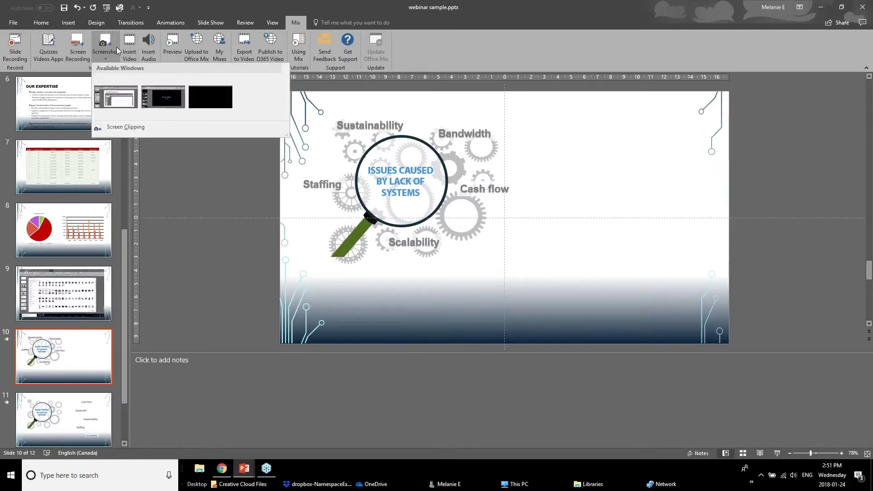
left_click(130, 127)
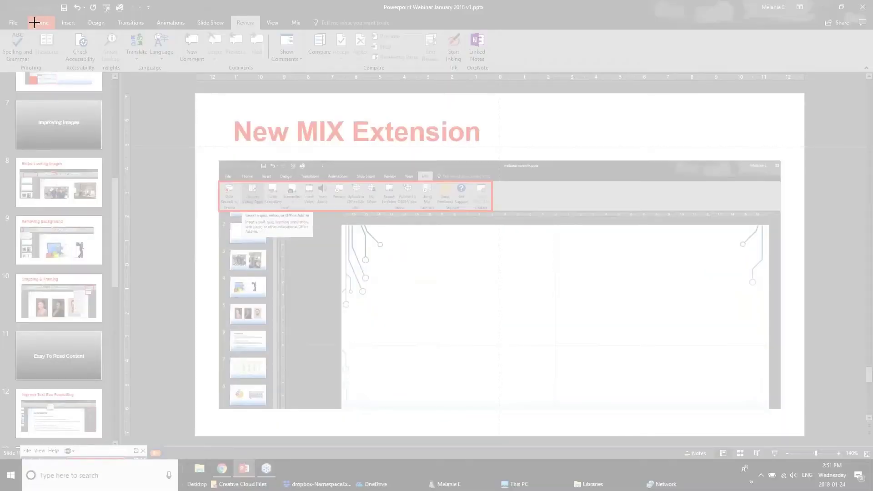
left_click_drag(22, 11, 820, 441)
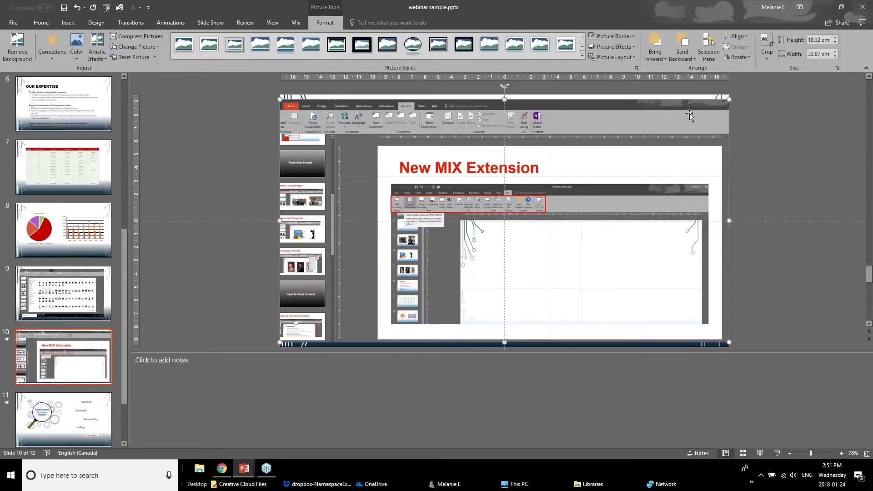
left_click_drag(726, 98, 584, 208)
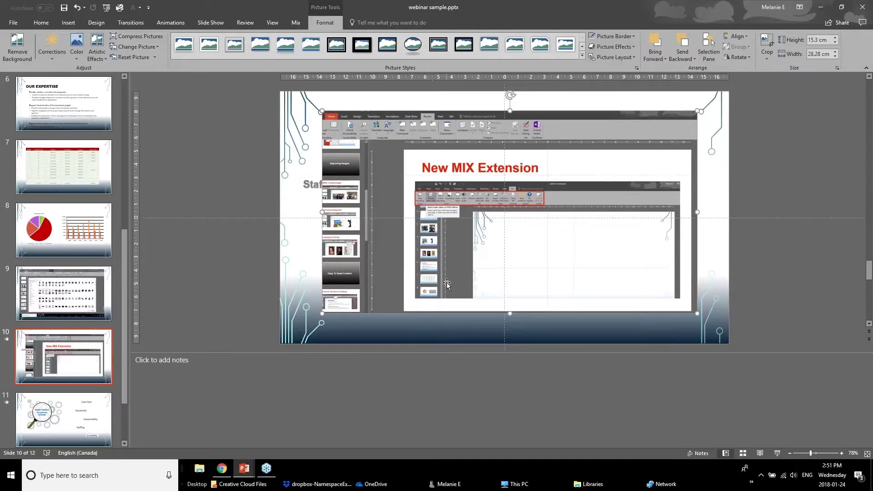
- Switch back to the Powerpoint Webinar January 2018 v1 presentation and show its Zoom Feature slide
left_click(245, 472)
left_click(160, 429)
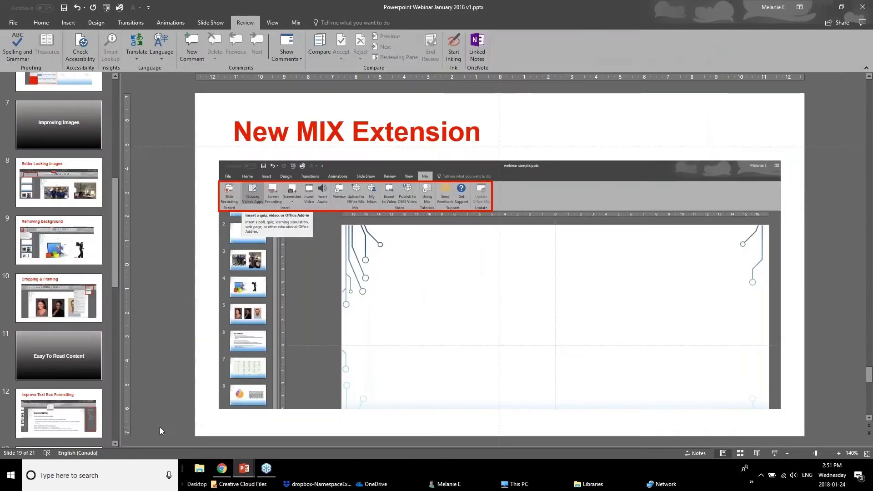
scroll(74, 401, "down", 10)
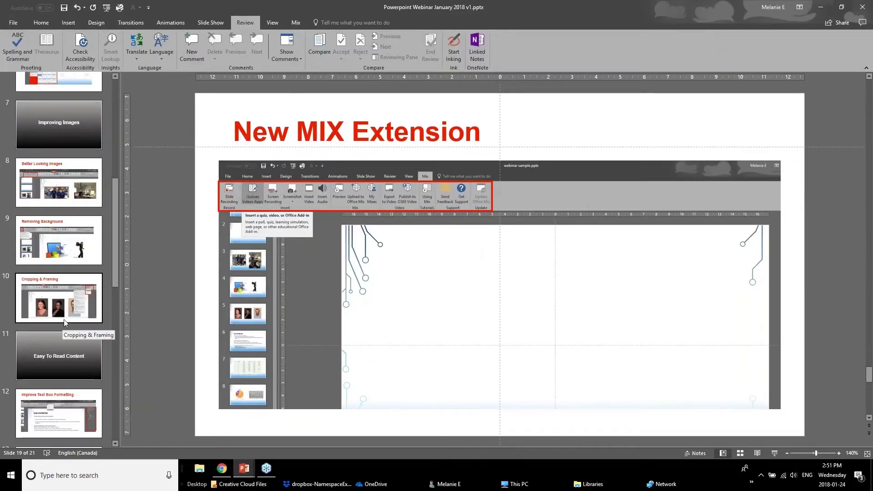
left_click(63, 353)
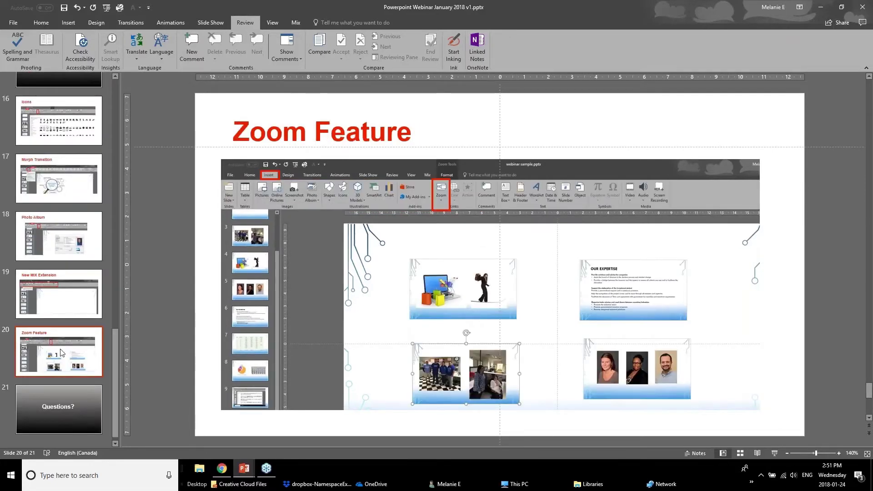